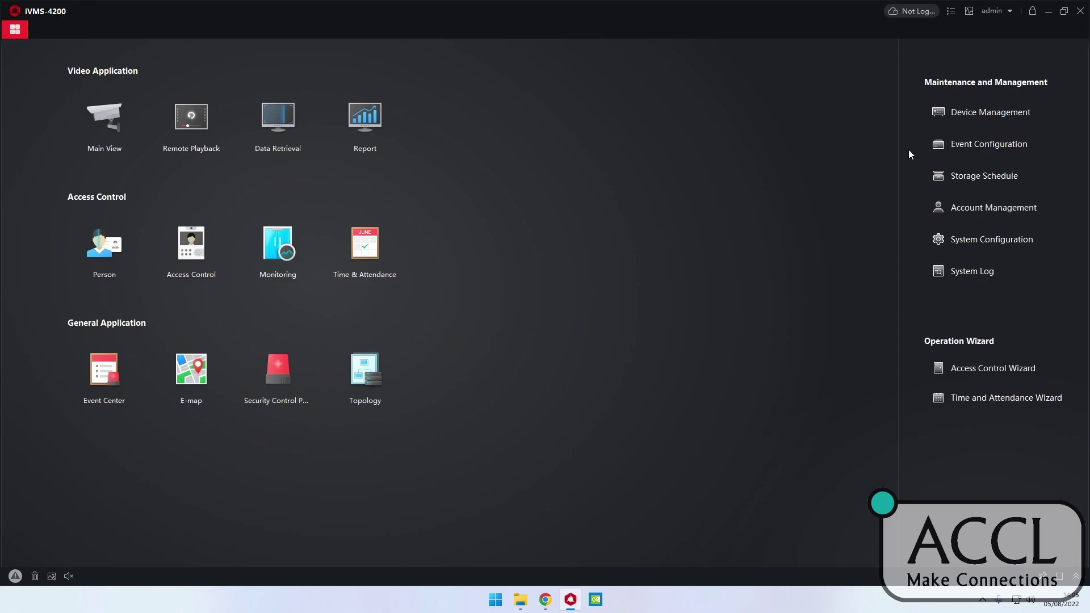
Step: Open Account Management from the home screen's Maintenance and Management options
{"action": "left_click", "coordinate": [984, 211]}
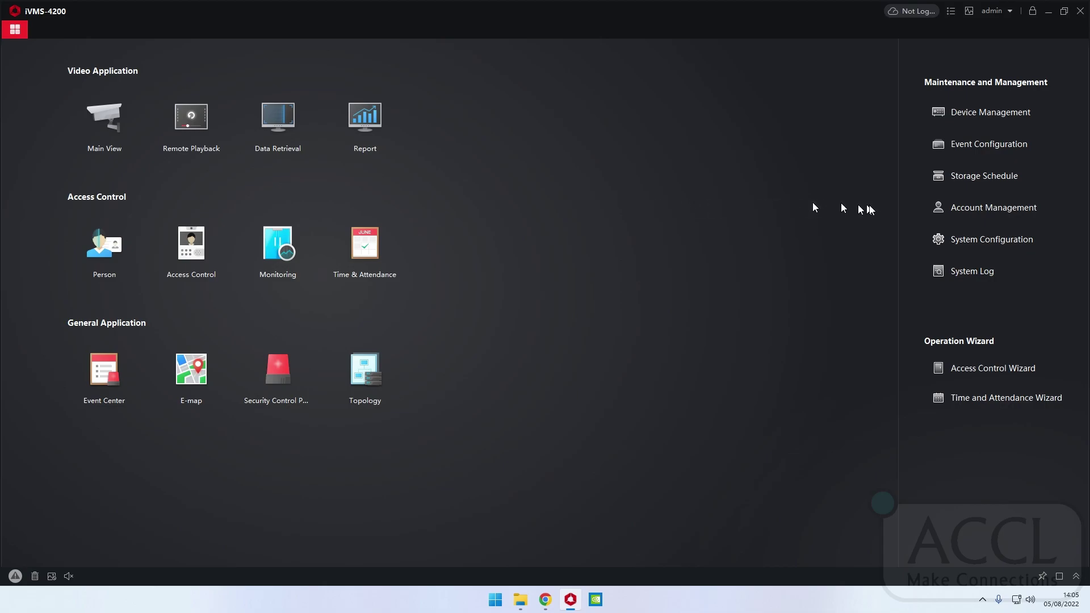
Step: Bring up Account Management and scroll through the admin user's Function Permission list
{"action": "left_click", "coordinate": [996, 206]}
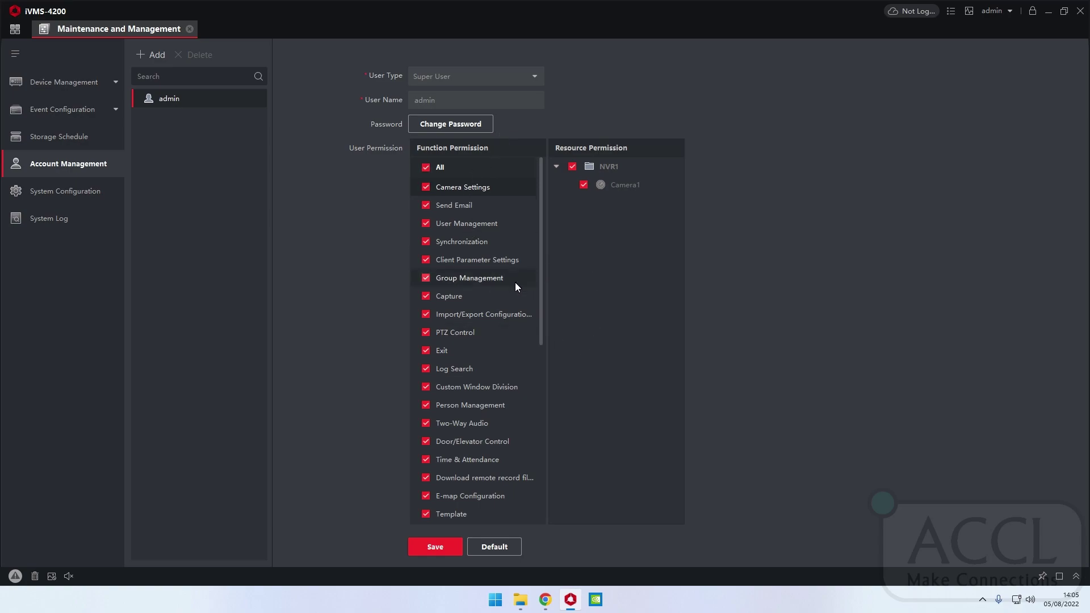
{"action": "scroll", "coordinate": [516, 281], "scroll_direction": "down", "scroll_amount": 6}
{"action": "scroll", "coordinate": [516, 282], "scroll_direction": "up", "scroll_amount": 6}
Step: Add a new user and set its User Type to Operator
{"action": "left_click", "coordinate": [155, 57]}
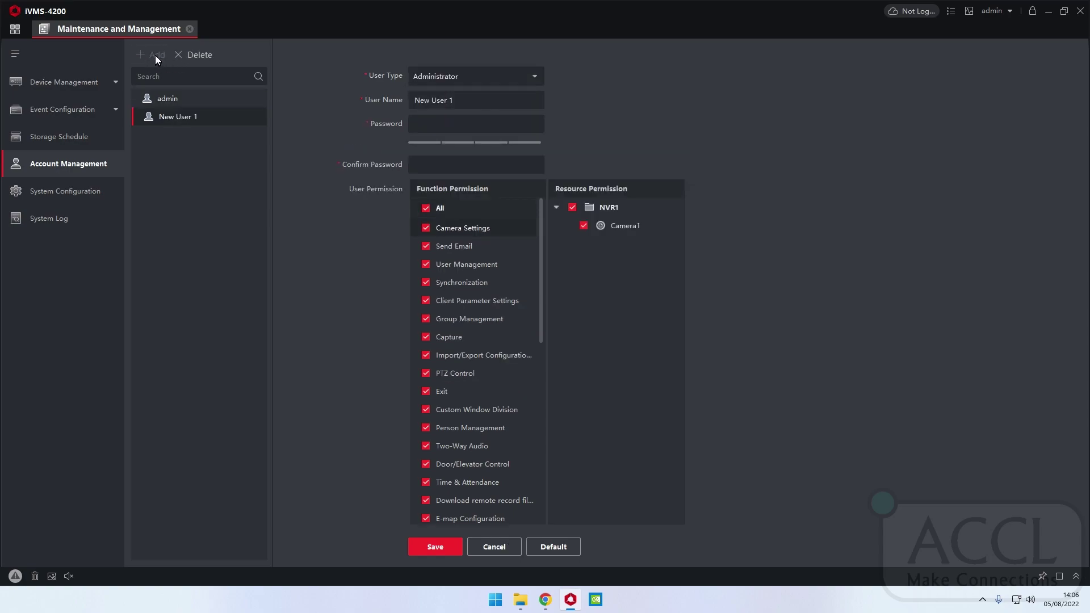
{"action": "left_click", "coordinate": [483, 72]}
{"action": "left_click", "coordinate": [468, 110]}
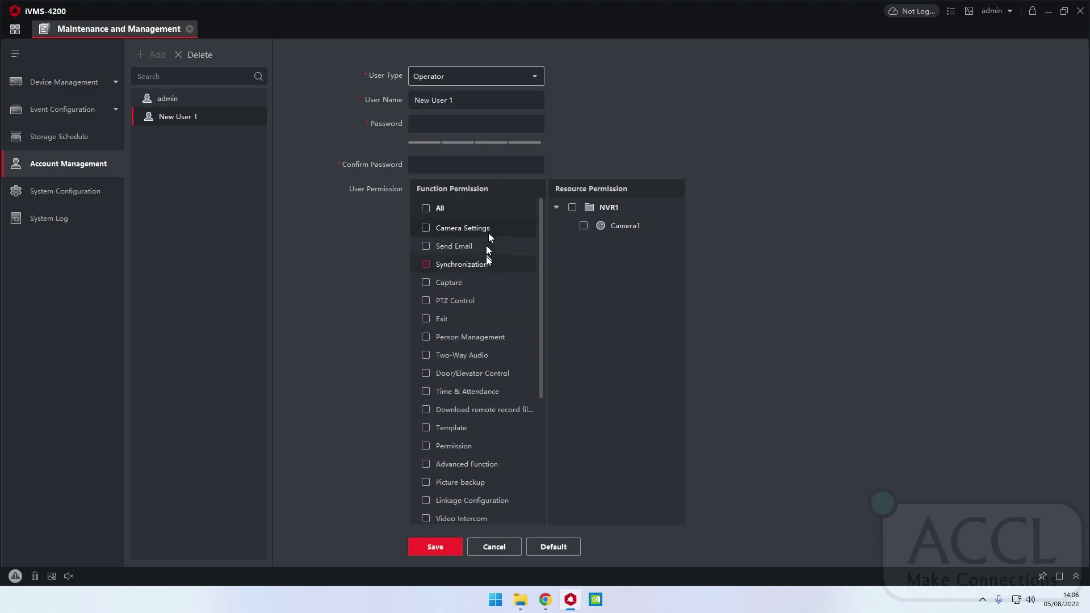
{"action": "scroll", "coordinate": [498, 262], "scroll_direction": "down", "scroll_amount": 5}
{"action": "scroll", "coordinate": [499, 259], "scroll_direction": "up", "scroll_amount": 5}
Step: Name the user 'bob', then enter and confirm its password
{"action": "triple_click", "coordinate": [462, 100]}
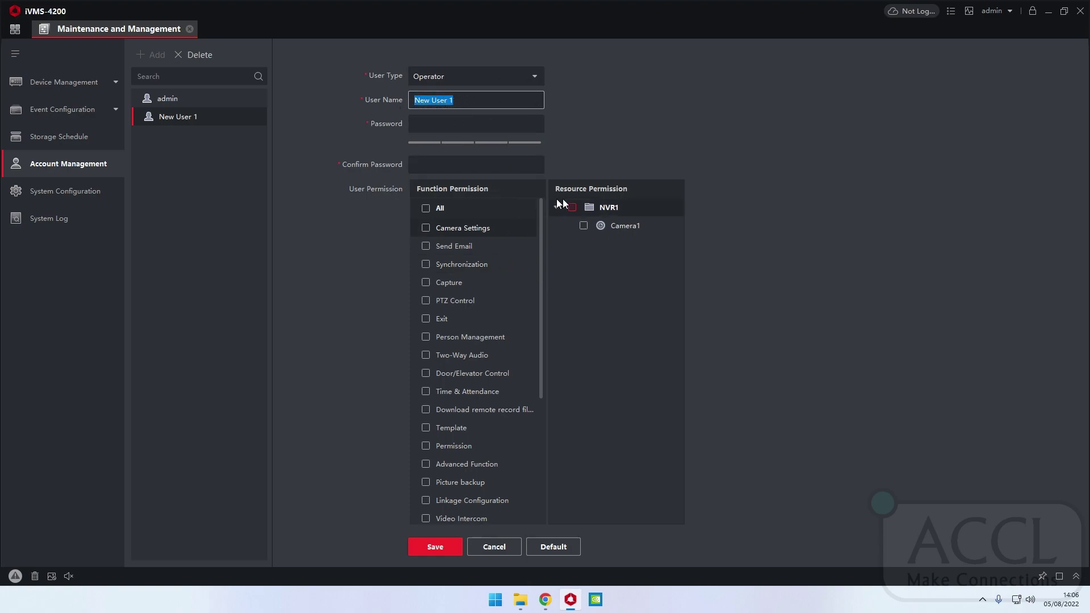
{"action": "type", "text": "bob"}
{"action": "key", "text": "Tab"}
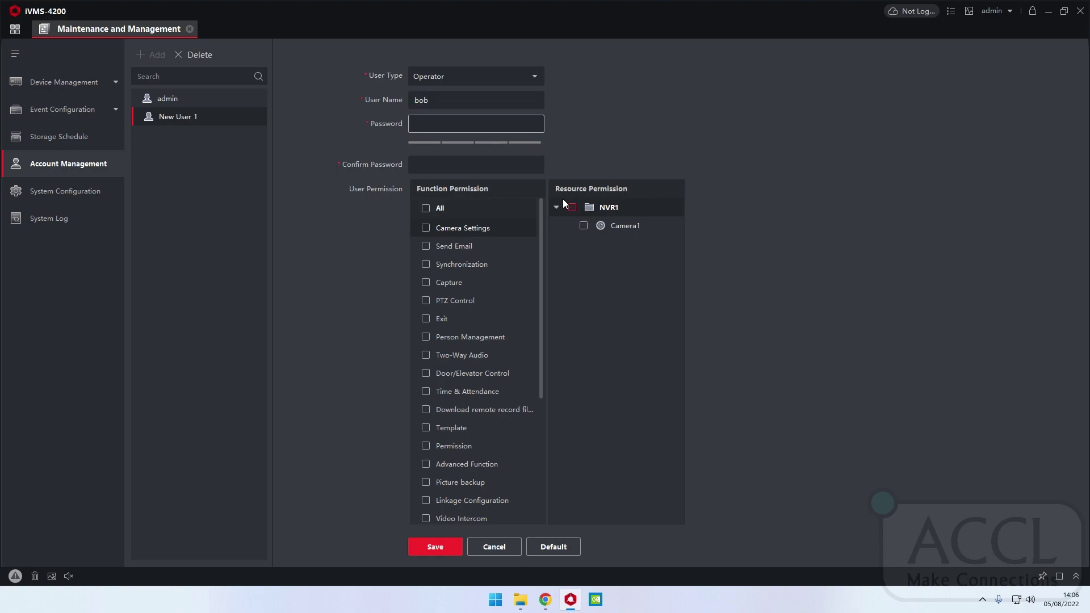
{"action": "type", "text": "********"}
{"action": "key", "text": "Tab"}
{"action": "type", "text": "*"}
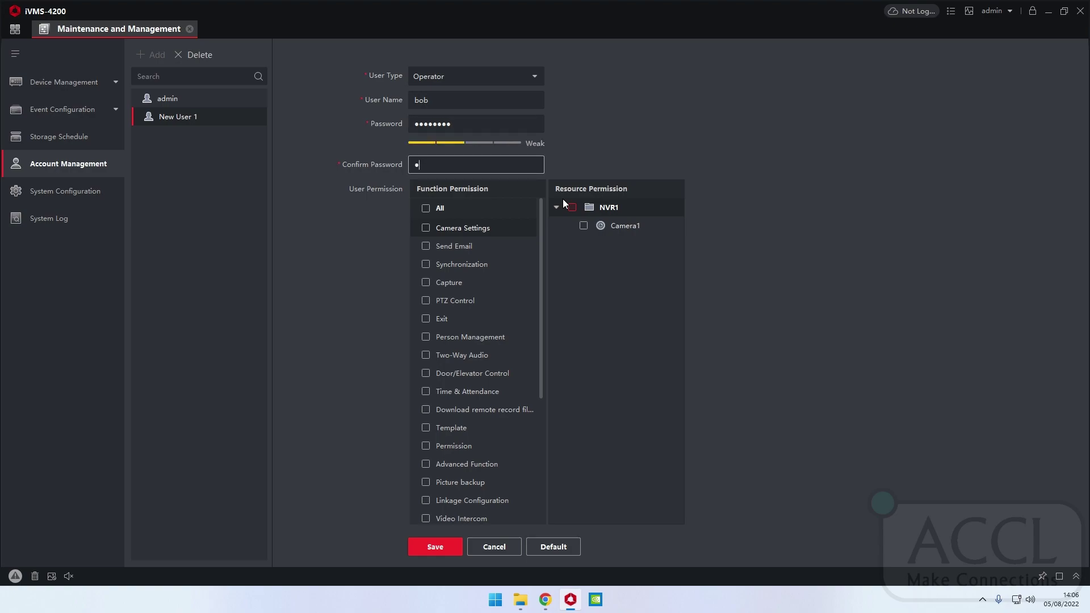
{"action": "type", "text": "*******"}
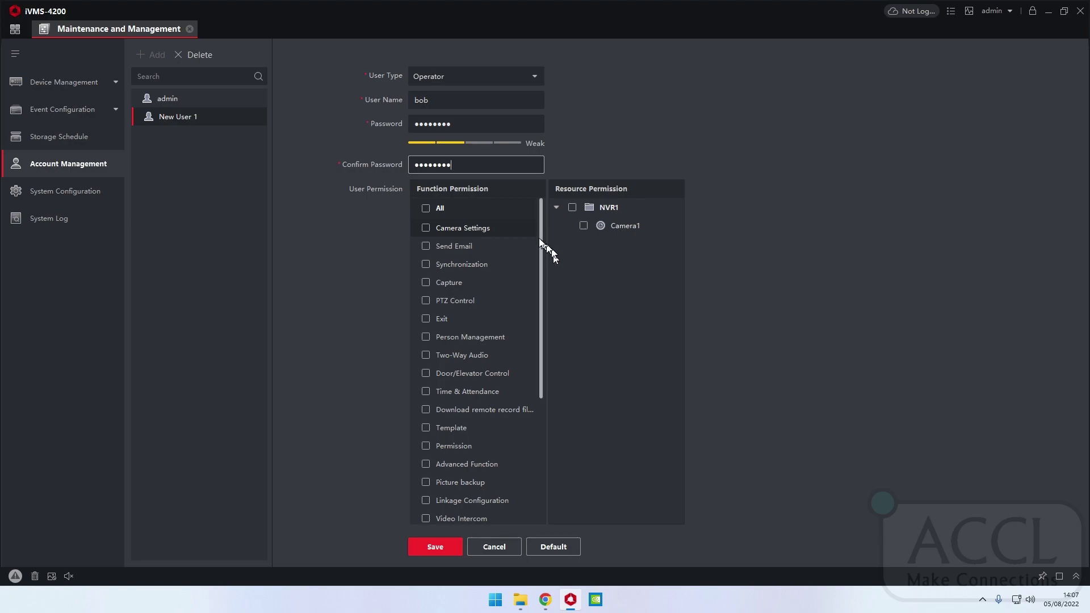
Step: Grant Camera Settings on NVR1 and Camera1, plus the Exit permission
{"action": "left_click", "coordinate": [426, 228]}
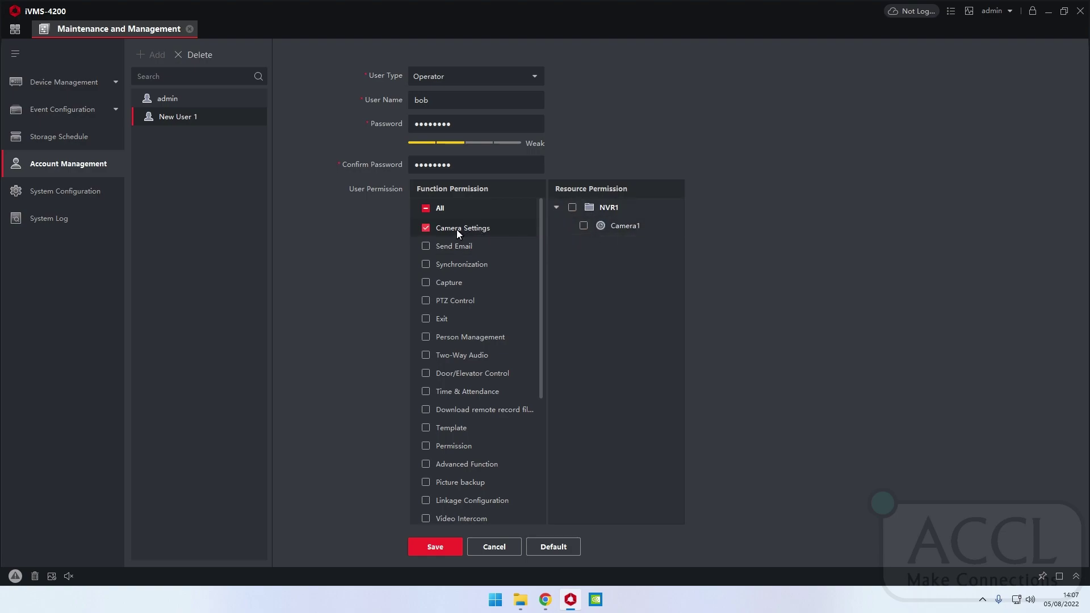
{"action": "left_click", "coordinate": [426, 226]}
{"action": "left_click", "coordinate": [572, 207]}
{"action": "left_click", "coordinate": [446, 319]}
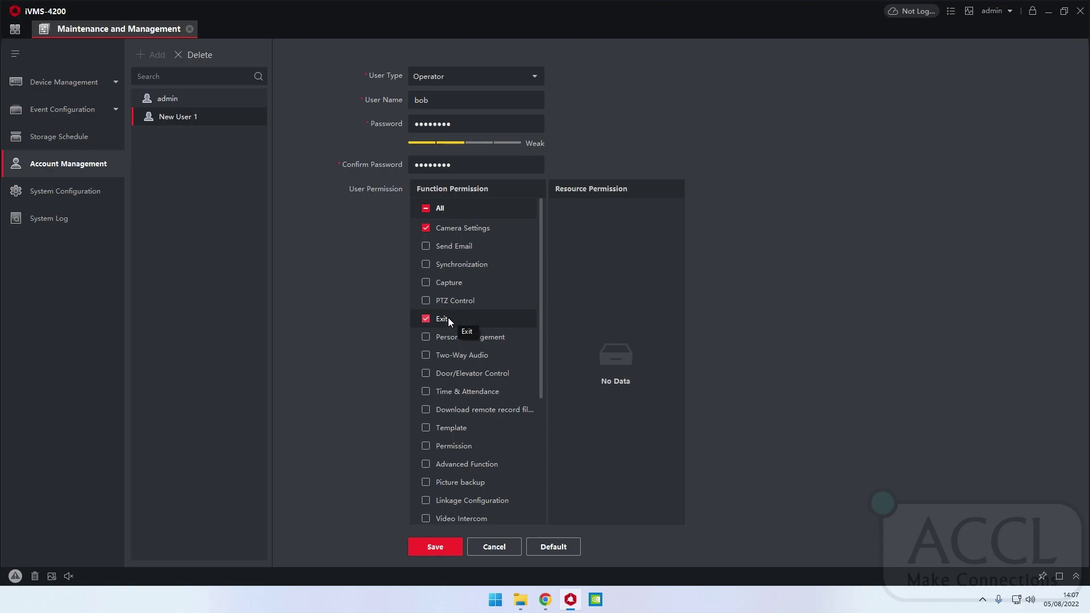
Step: Grant the Live View permission for NVR1 and Camera1
{"action": "scroll", "coordinate": [503, 306], "scroll_direction": "down", "scroll_amount": 2}
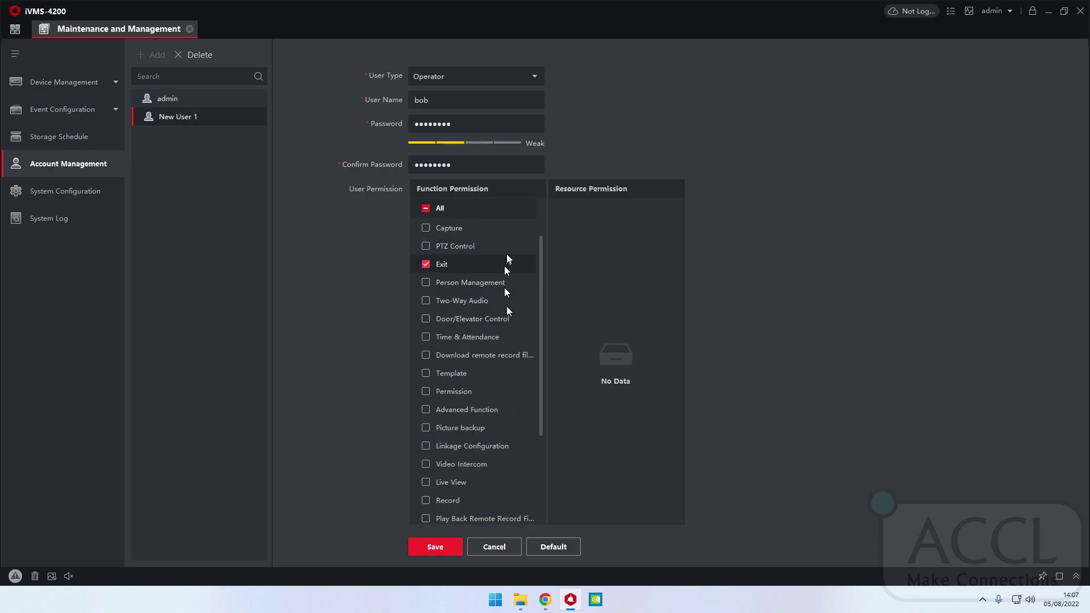
{"action": "scroll", "coordinate": [494, 266], "scroll_direction": "up", "scroll_amount": 1}
{"action": "scroll", "coordinate": [511, 291], "scroll_direction": "down", "scroll_amount": 1}
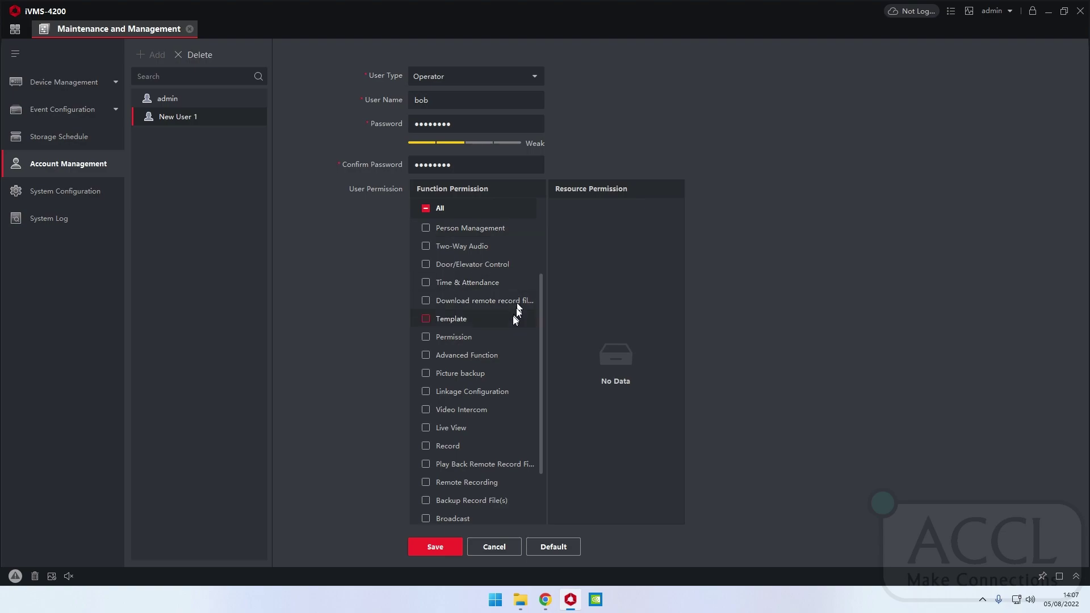
{"action": "scroll", "coordinate": [503, 332], "scroll_direction": "down", "scroll_amount": 2}
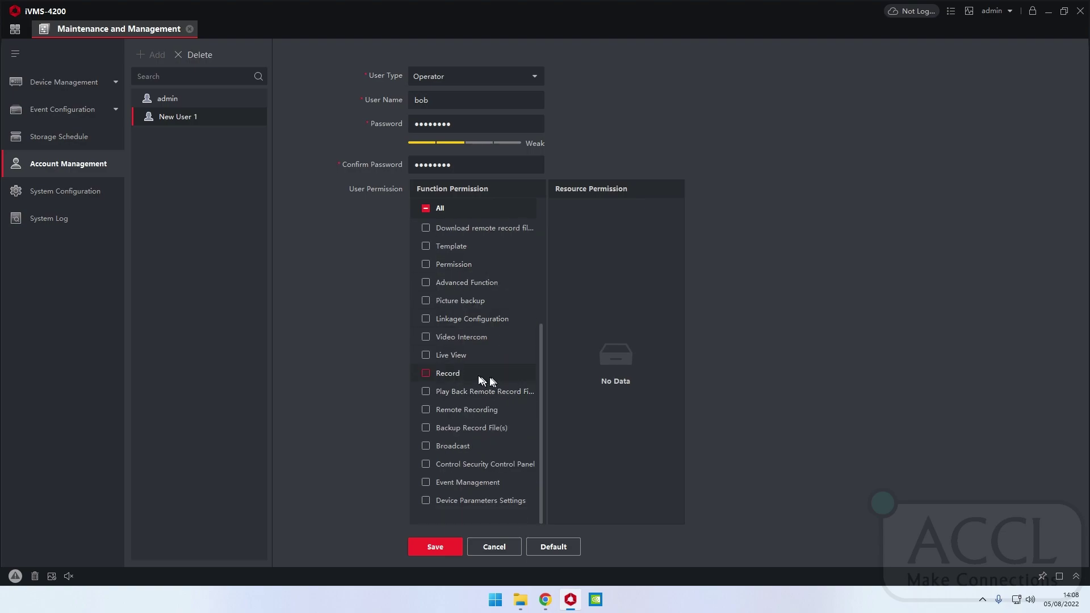
{"action": "left_click", "coordinate": [426, 355]}
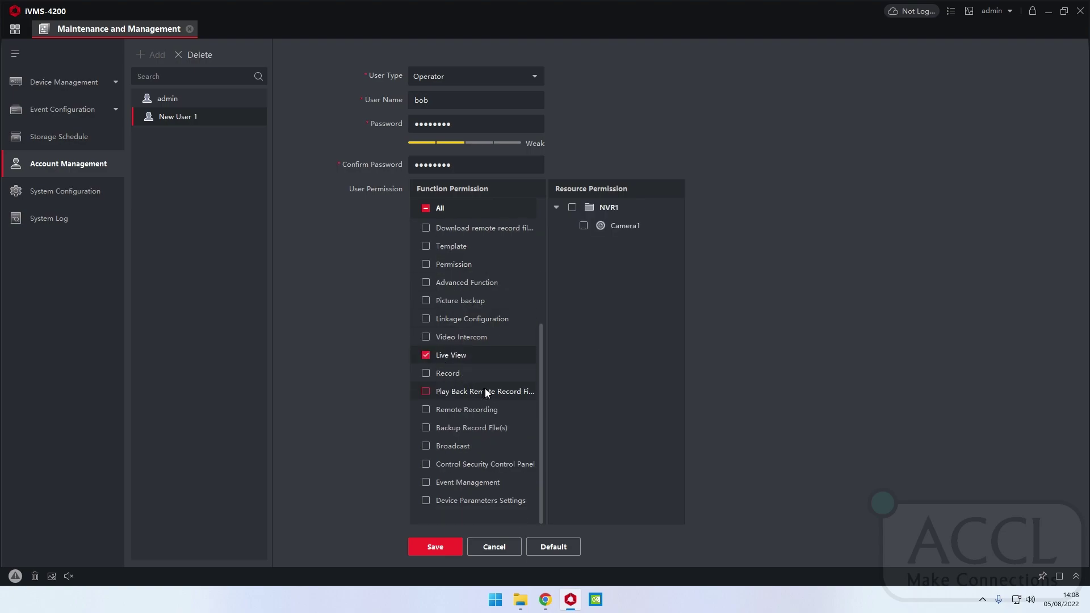
{"action": "left_click", "coordinate": [573, 207]}
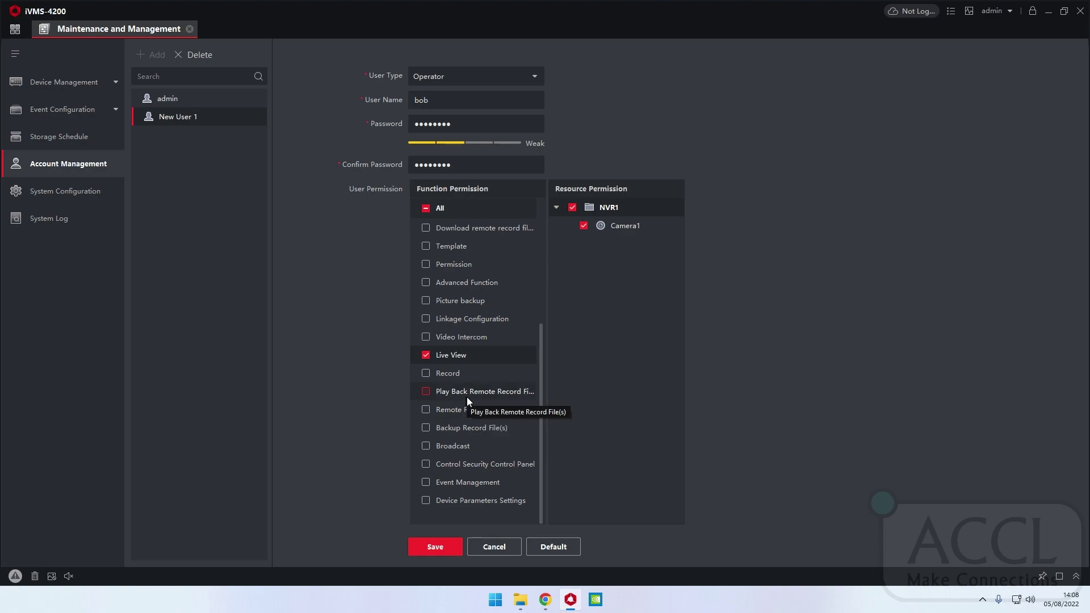
Step: Tick, then untick Record, Remote Playback and Remote Recording, leaving them ungranted
{"action": "left_click", "coordinate": [426, 372]}
{"action": "left_click", "coordinate": [427, 391]}
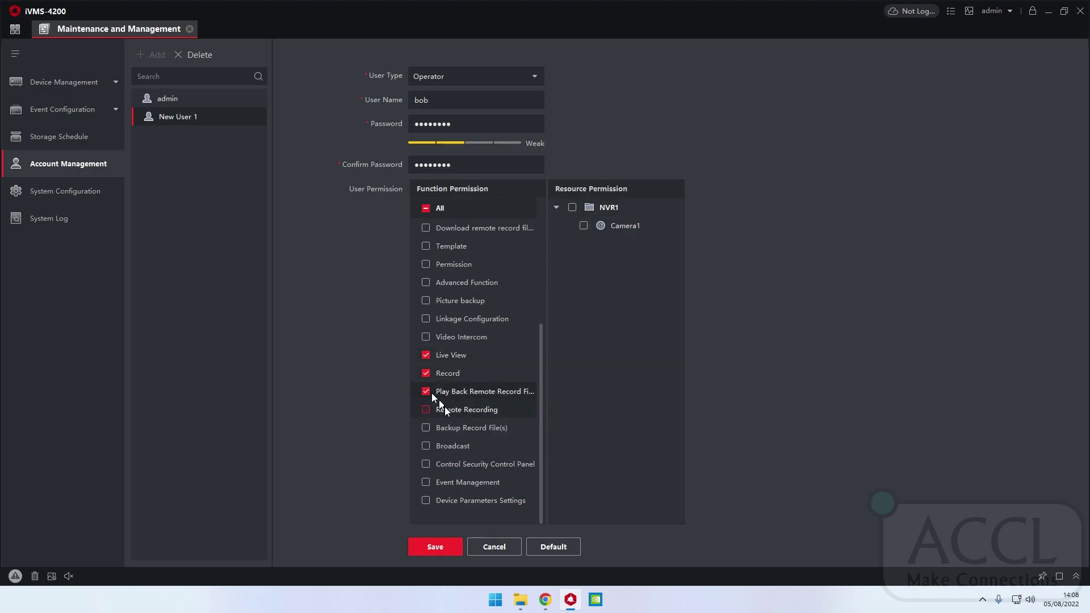
{"action": "left_click", "coordinate": [427, 410]}
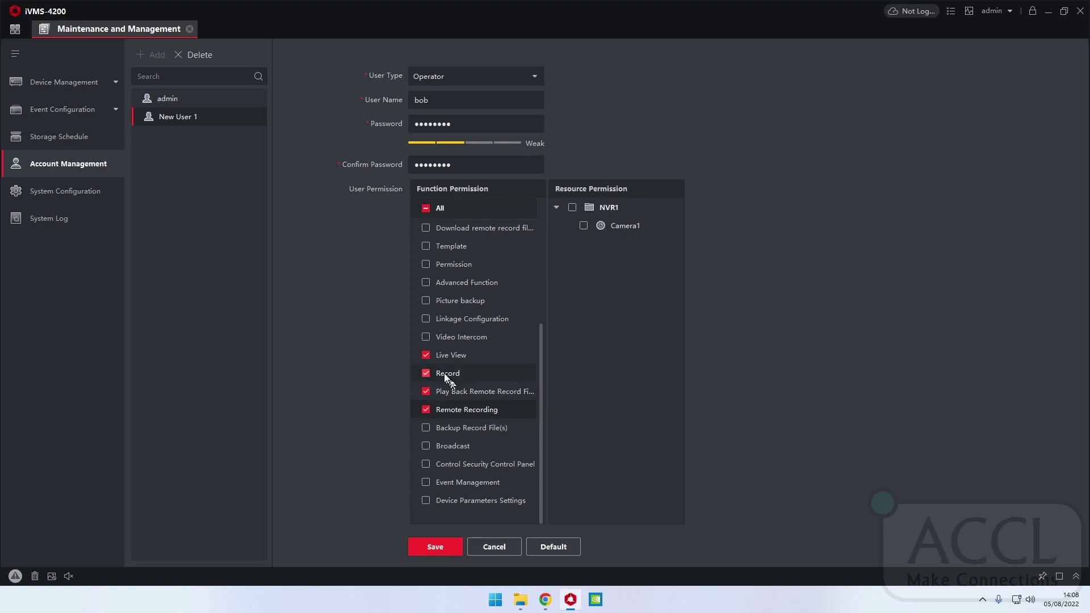
{"action": "left_click", "coordinate": [426, 373]}
{"action": "left_click", "coordinate": [426, 391]}
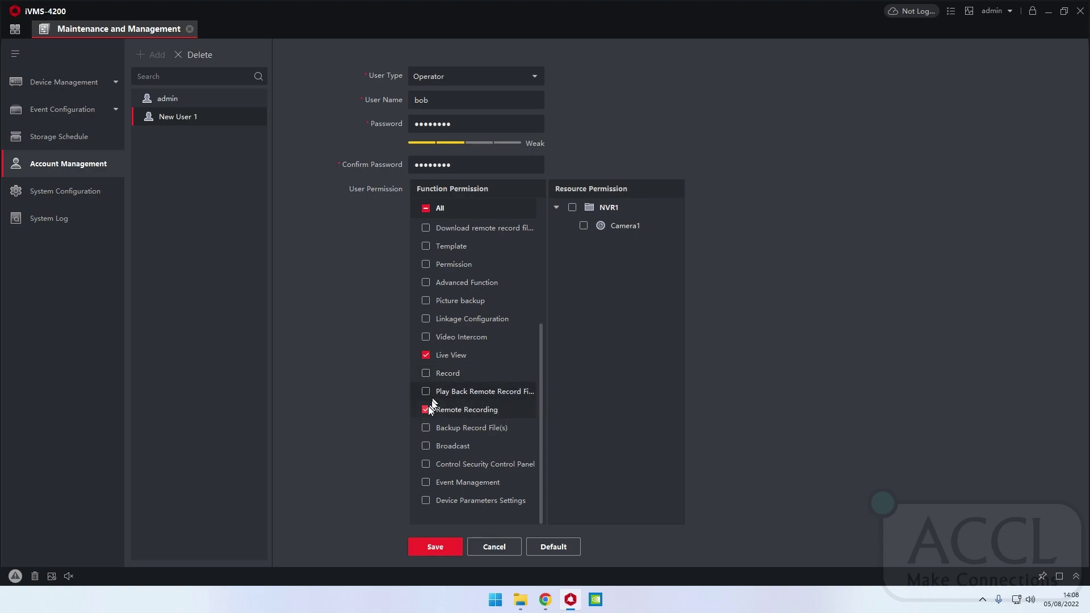
{"action": "left_click", "coordinate": [427, 409]}
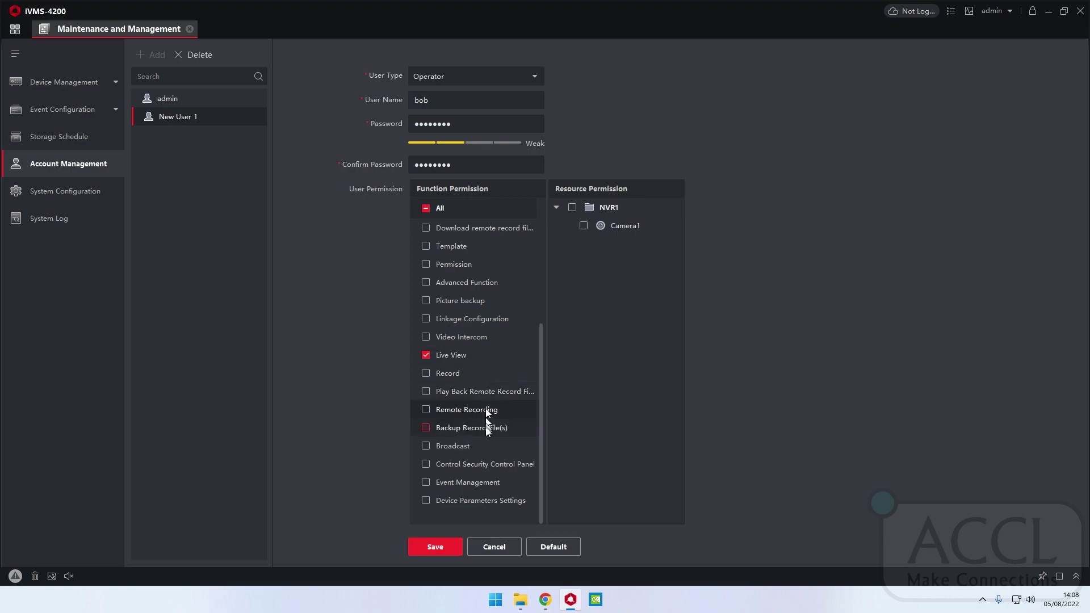
Step: Review the devices assigned to Live View, Exit and Camera Settings, then revoke Camera Settings
{"action": "left_click", "coordinate": [463, 354]}
{"action": "scroll", "coordinate": [465, 395], "scroll_direction": "up", "scroll_amount": 4}
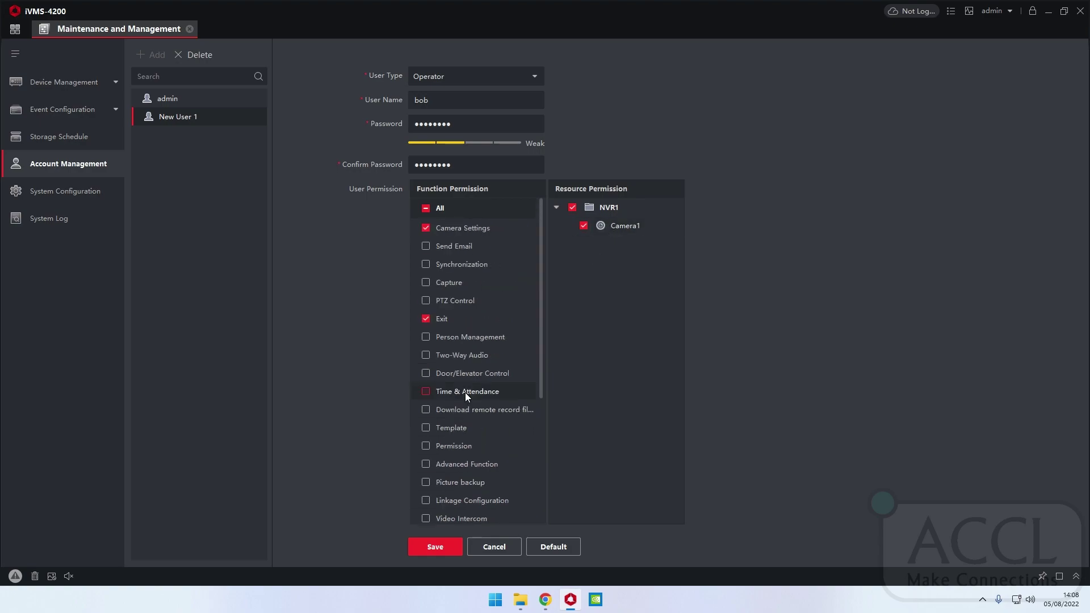
{"action": "left_click", "coordinate": [474, 319]}
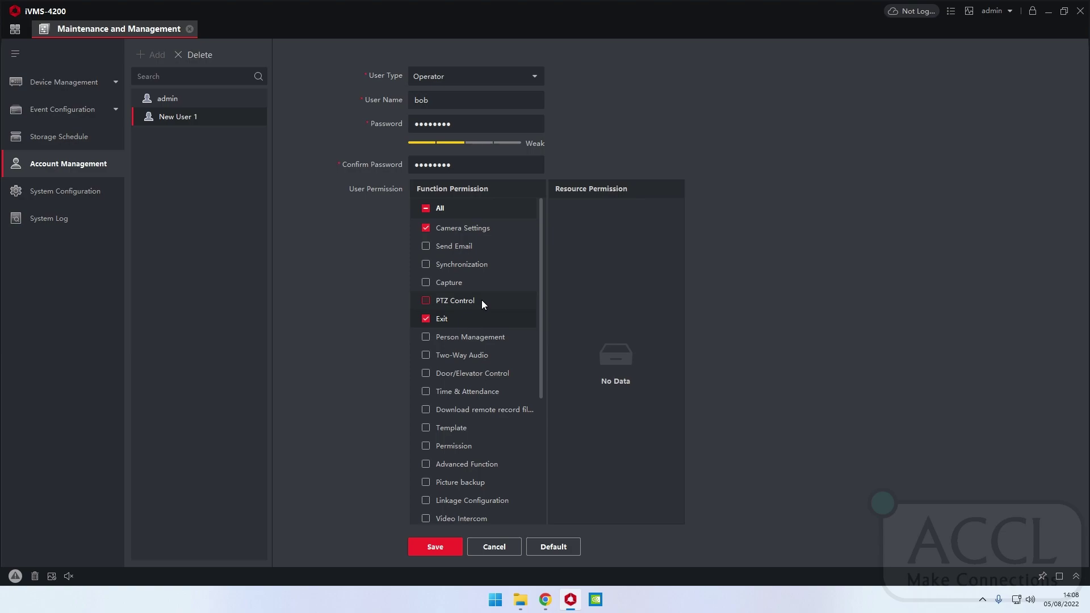
{"action": "left_click", "coordinate": [466, 228]}
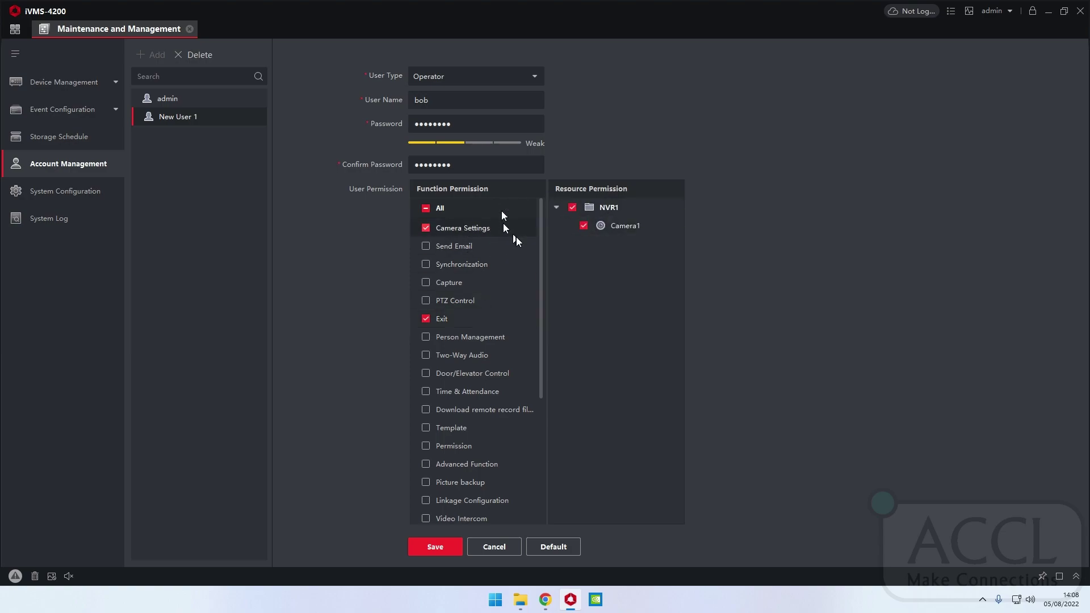
{"action": "left_click", "coordinate": [430, 227]}
Step: Recheck Live View's NVR1 and Camera1 access and save the operator account
{"action": "scroll", "coordinate": [500, 237], "scroll_direction": "down", "scroll_amount": 3}
{"action": "scroll", "coordinate": [492, 294], "scroll_direction": "up", "scroll_amount": 3}
{"action": "scroll", "coordinate": [486, 229], "scroll_direction": "down", "scroll_amount": 3}
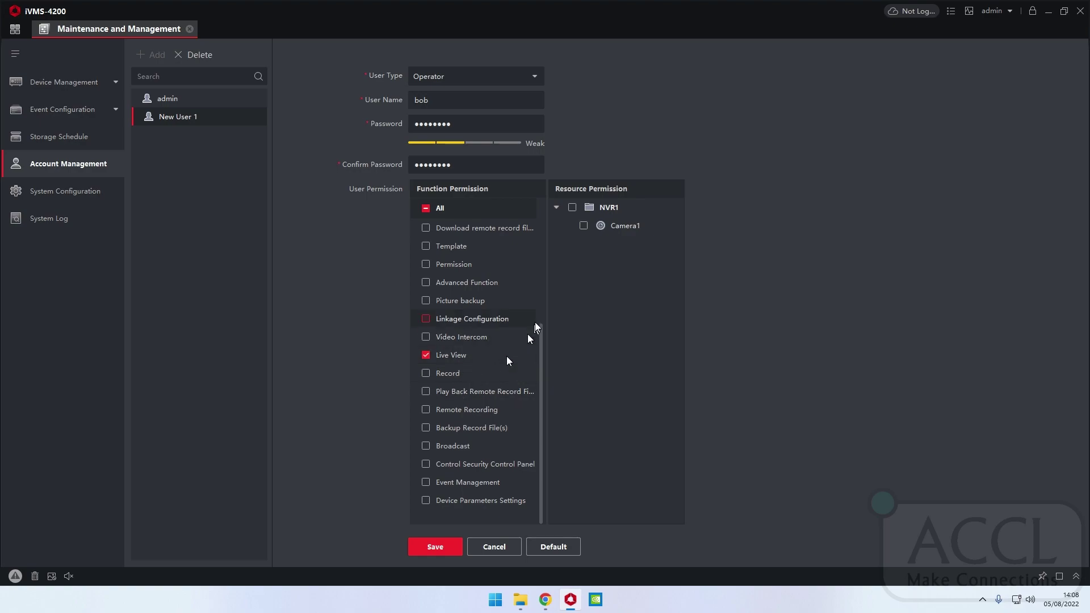
{"action": "left_click", "coordinate": [455, 356]}
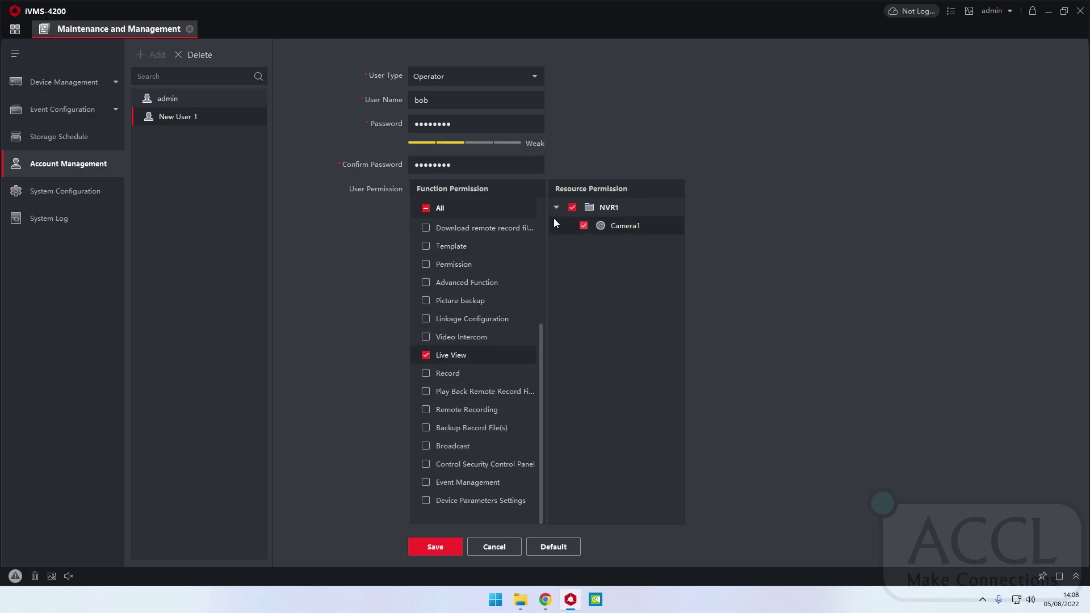
{"action": "scroll", "coordinate": [499, 357], "scroll_direction": "up", "scroll_amount": 3}
{"action": "scroll", "coordinate": [501, 355], "scroll_direction": "down", "scroll_amount": 2}
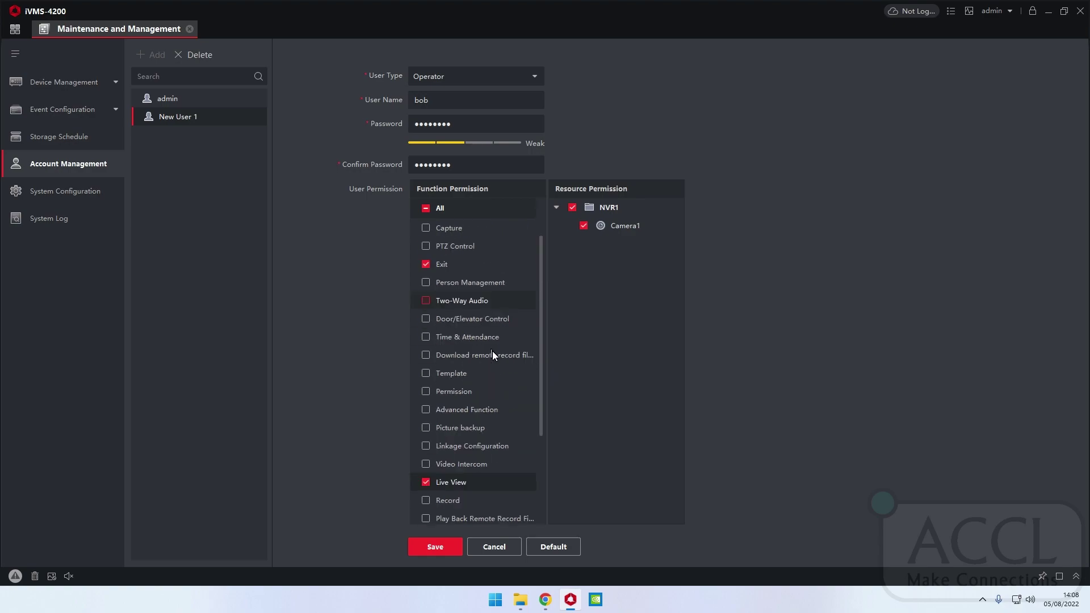
{"action": "scroll", "coordinate": [493, 351], "scroll_direction": "up", "scroll_amount": 1}
{"action": "left_click", "coordinate": [442, 546]}
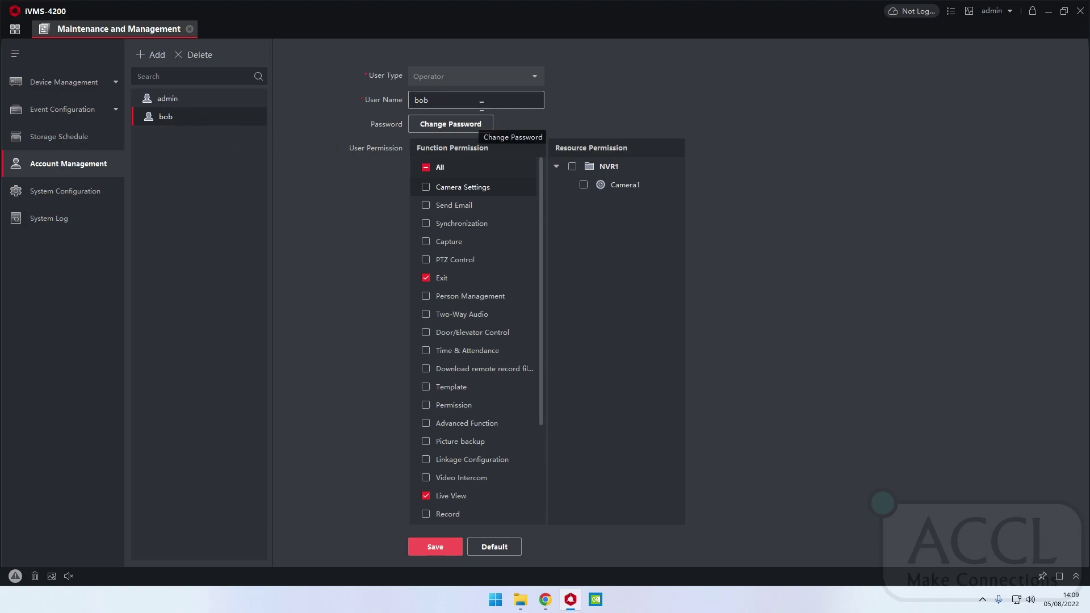
Step: Compare the admin and new operator accounts, ending on admin's Super User permissions
{"action": "left_click", "coordinate": [453, 100]}
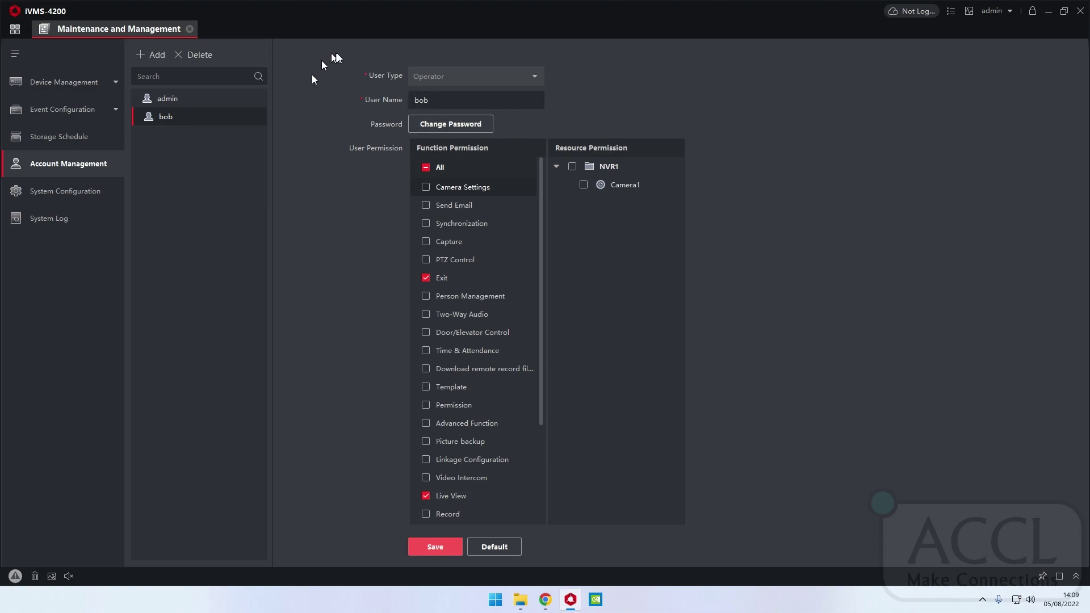
{"action": "left_click", "coordinate": [183, 100]}
{"action": "left_click", "coordinate": [205, 116]}
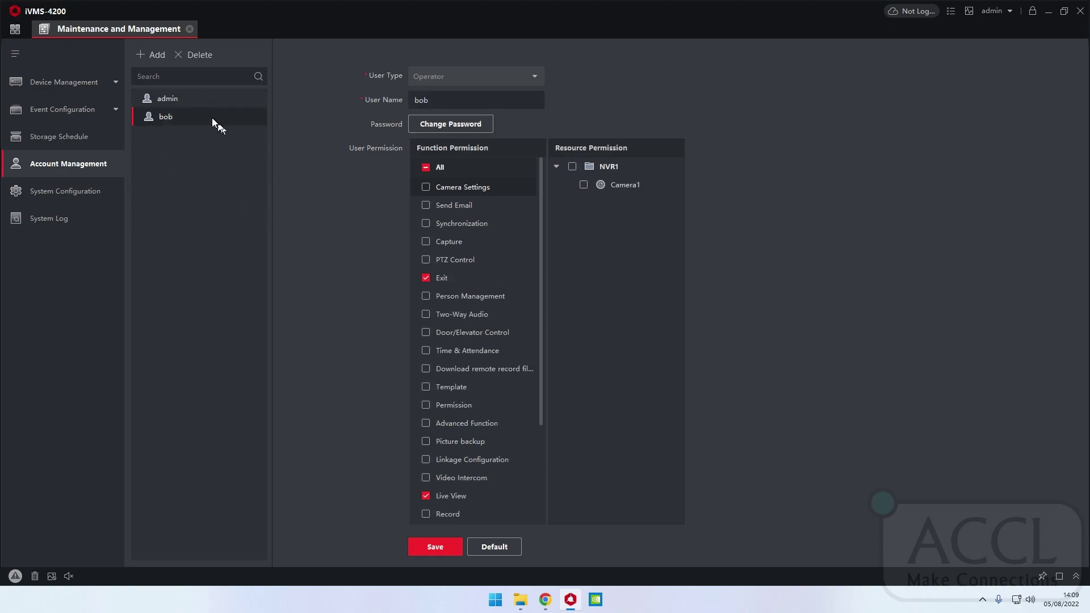
{"action": "left_click", "coordinate": [178, 100]}
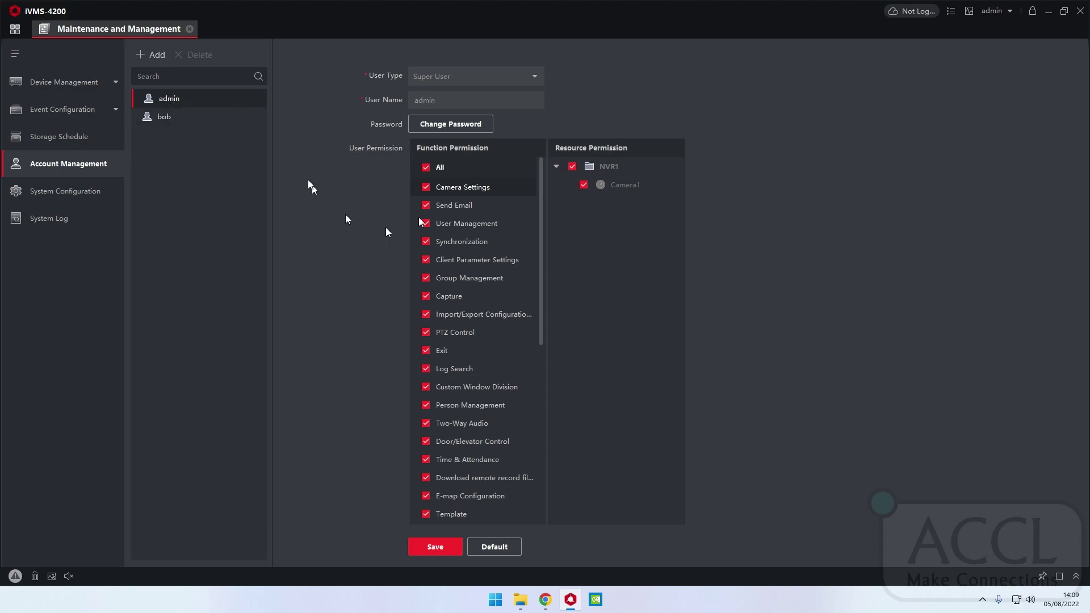
Step: Close the Maintenance and Management page and browse the main menu's System submenu
{"action": "left_click", "coordinate": [190, 29]}
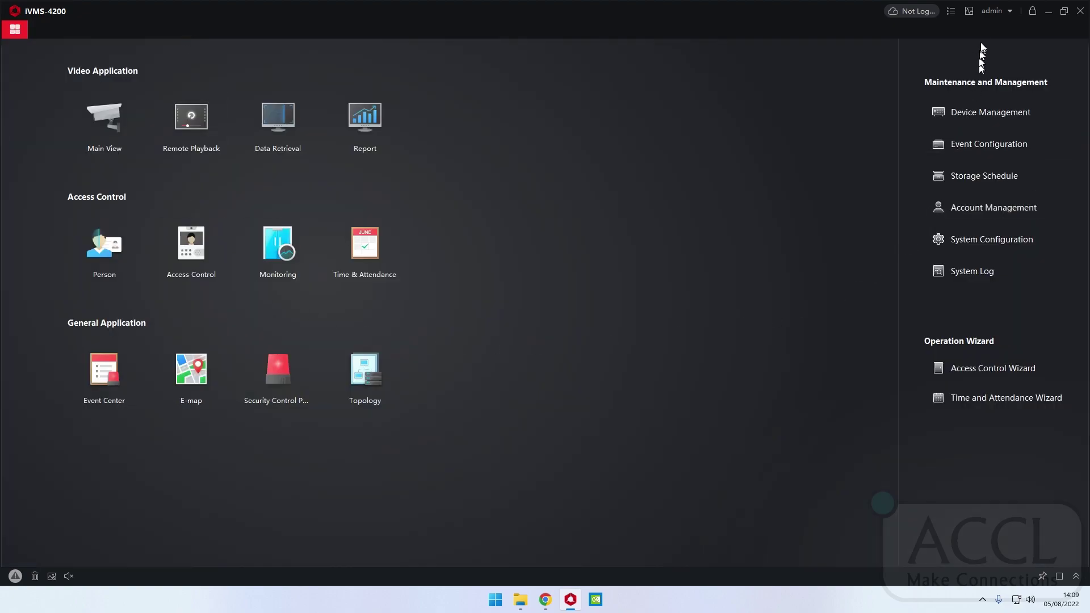
{"action": "mouse_move", "coordinate": [997, 13]}
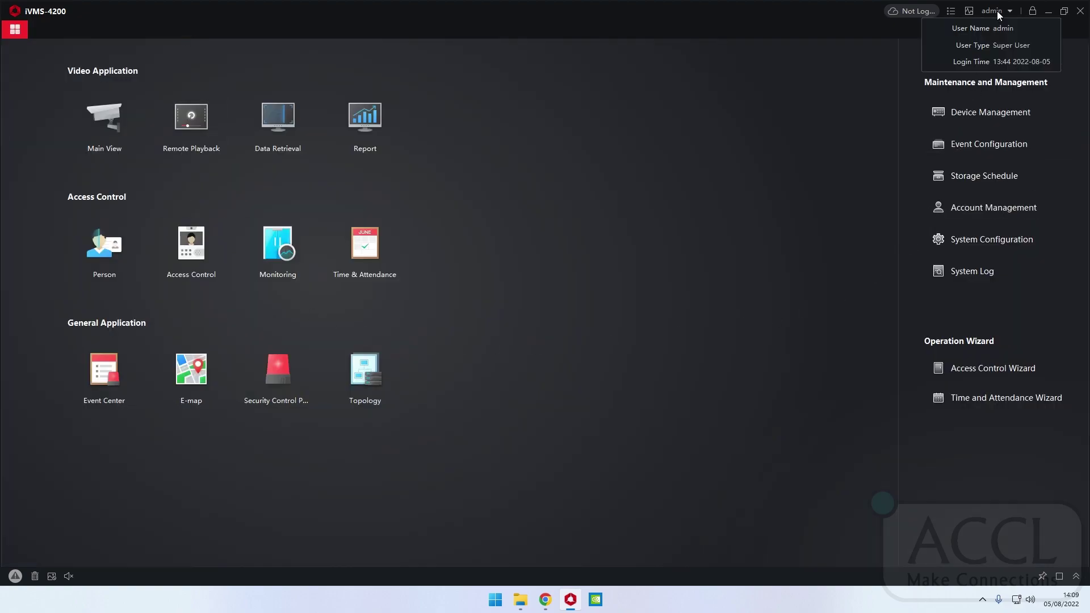
{"action": "left_click", "coordinate": [952, 11]}
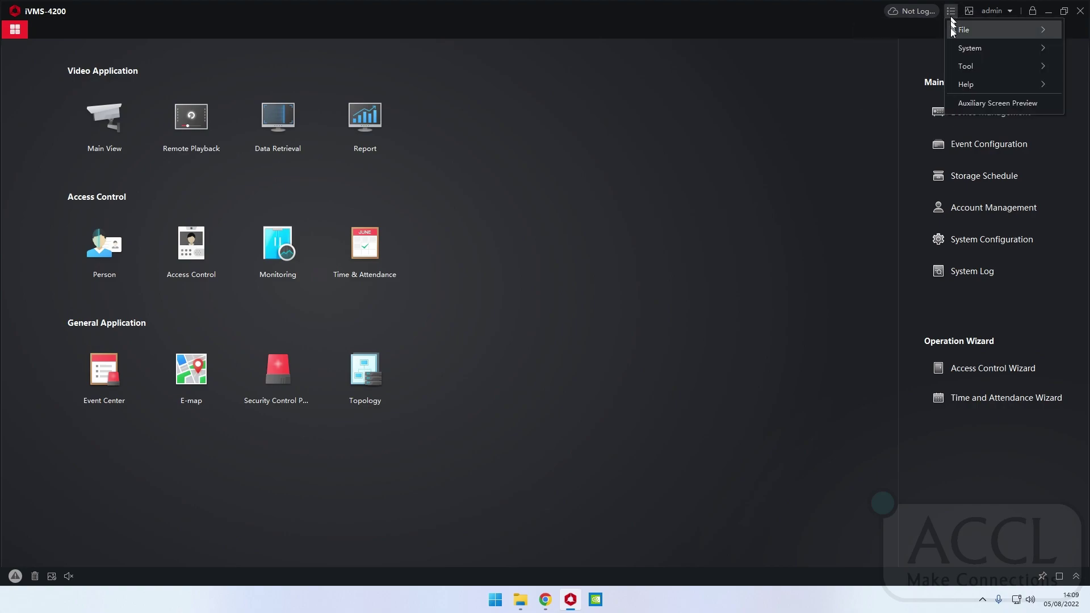
{"action": "mouse_move", "coordinate": [969, 49]}
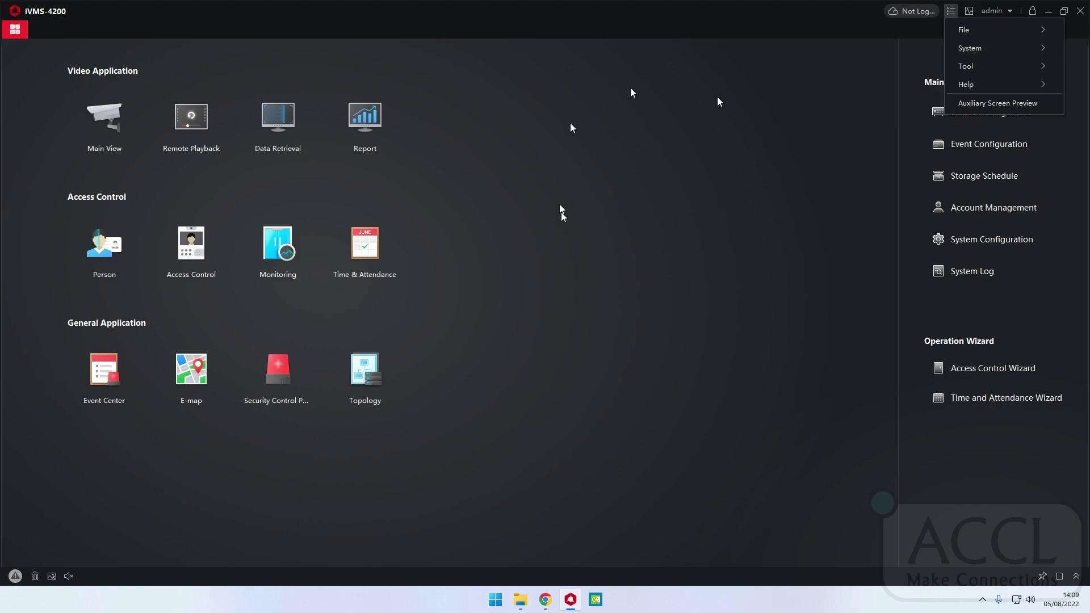
{"action": "left_click", "coordinate": [586, 150]}
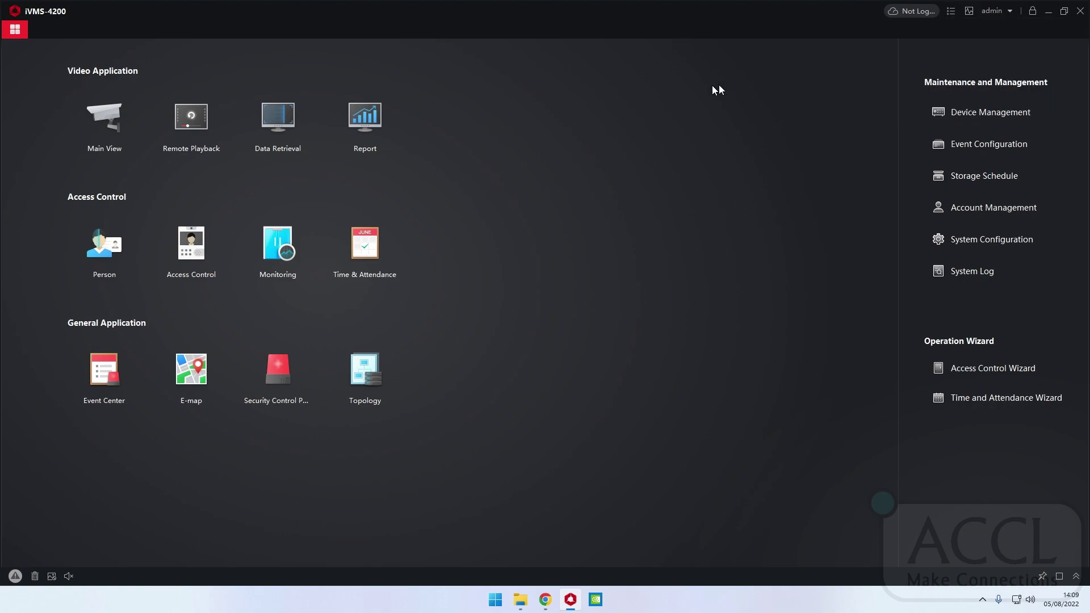
{"action": "left_click", "coordinate": [951, 10]}
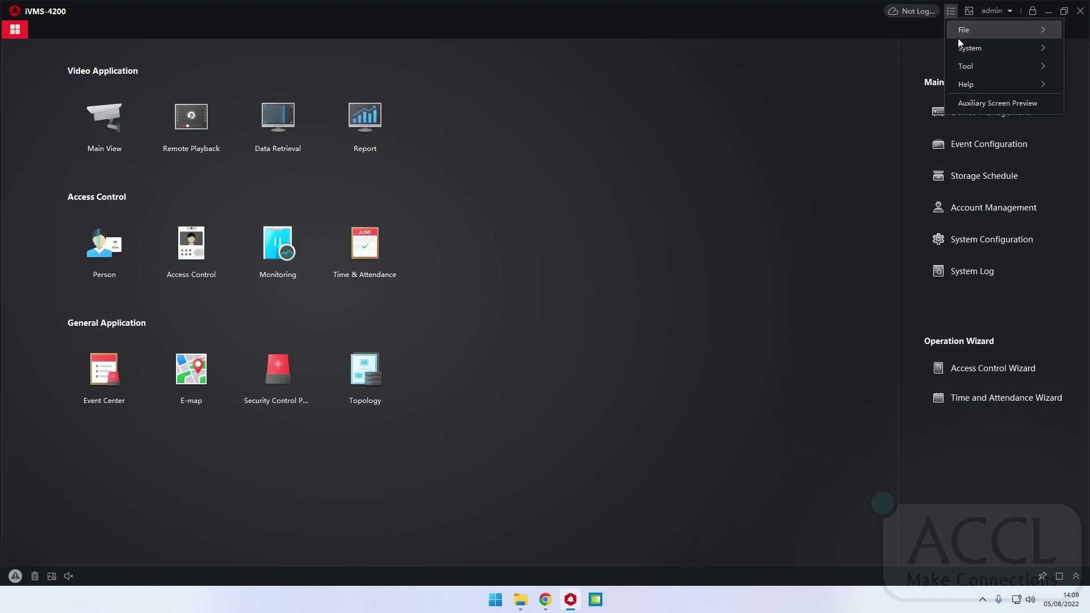
{"action": "left_click", "coordinate": [720, 124]}
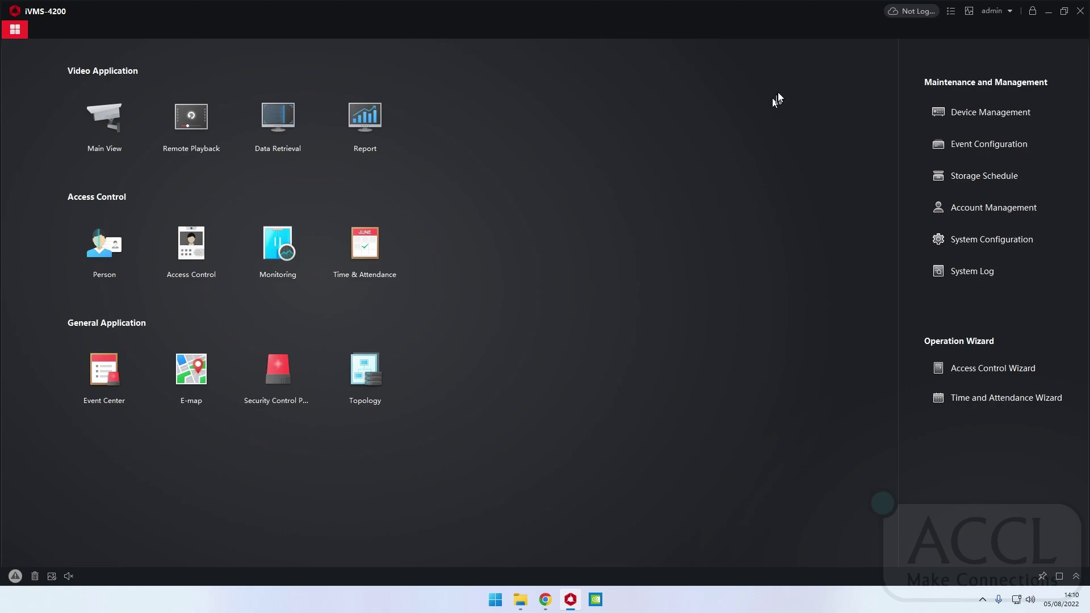
Step: Revisit the System submenu, choose exporting the client configuration, then close the menu
{"action": "left_click", "coordinate": [951, 13]}
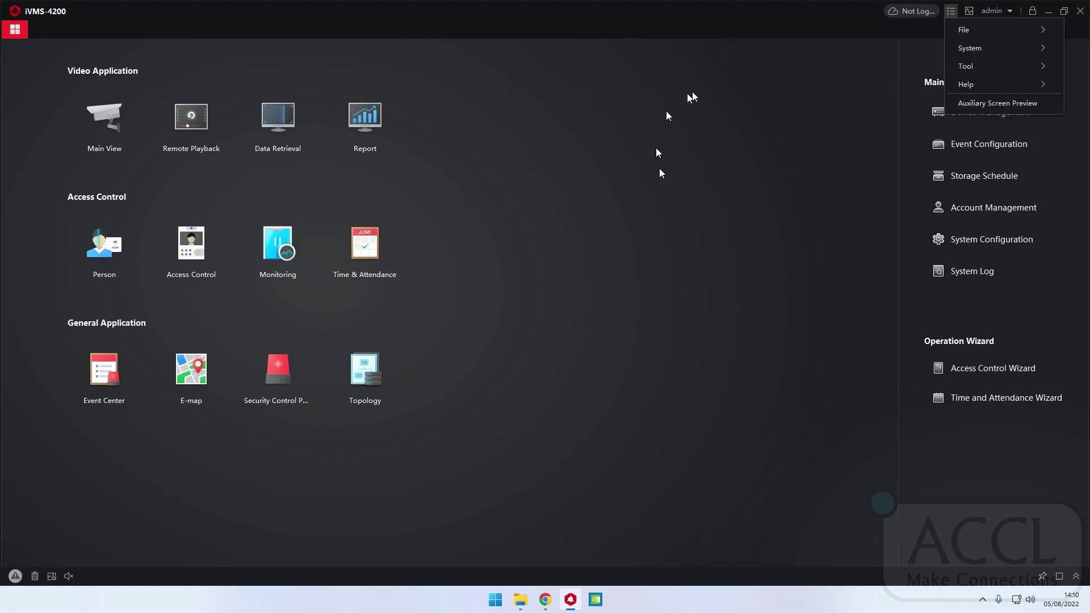
{"action": "mouse_move", "coordinate": [969, 46]}
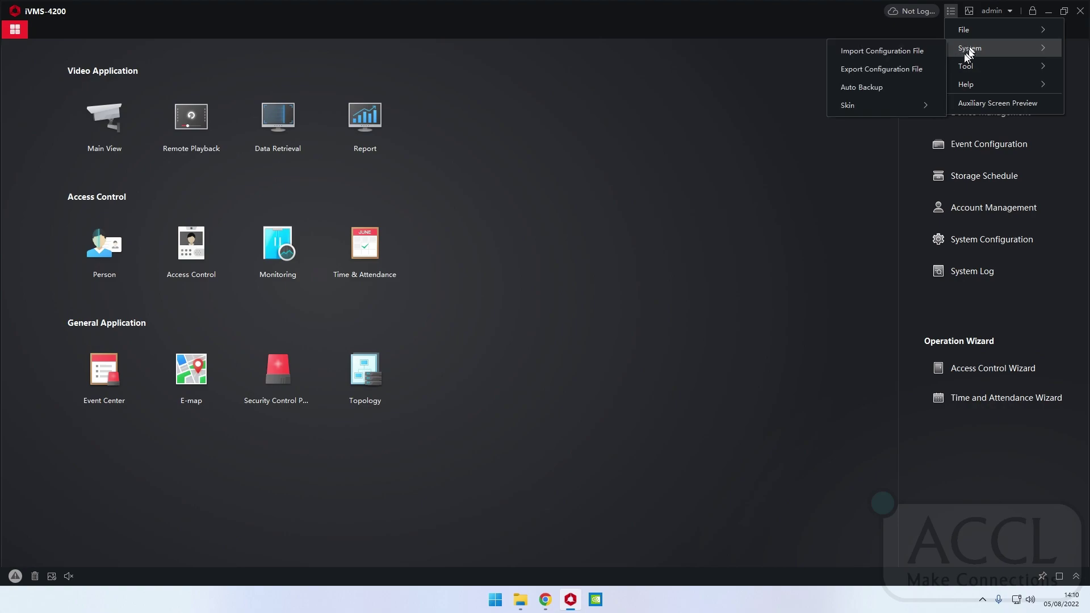
{"action": "left_click", "coordinate": [902, 69]}
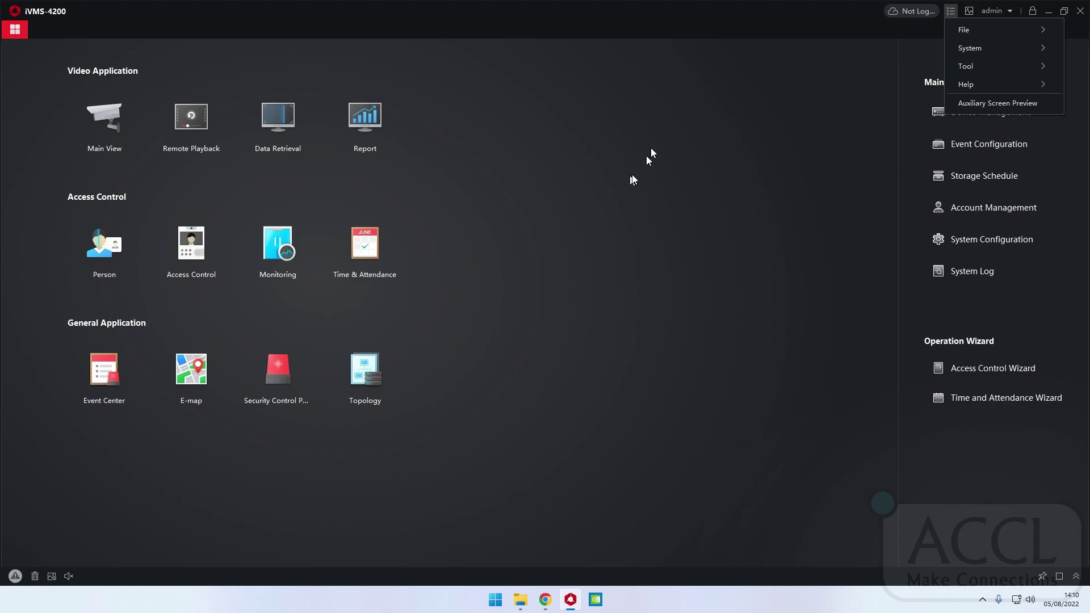
{"action": "left_click", "coordinate": [660, 221]}
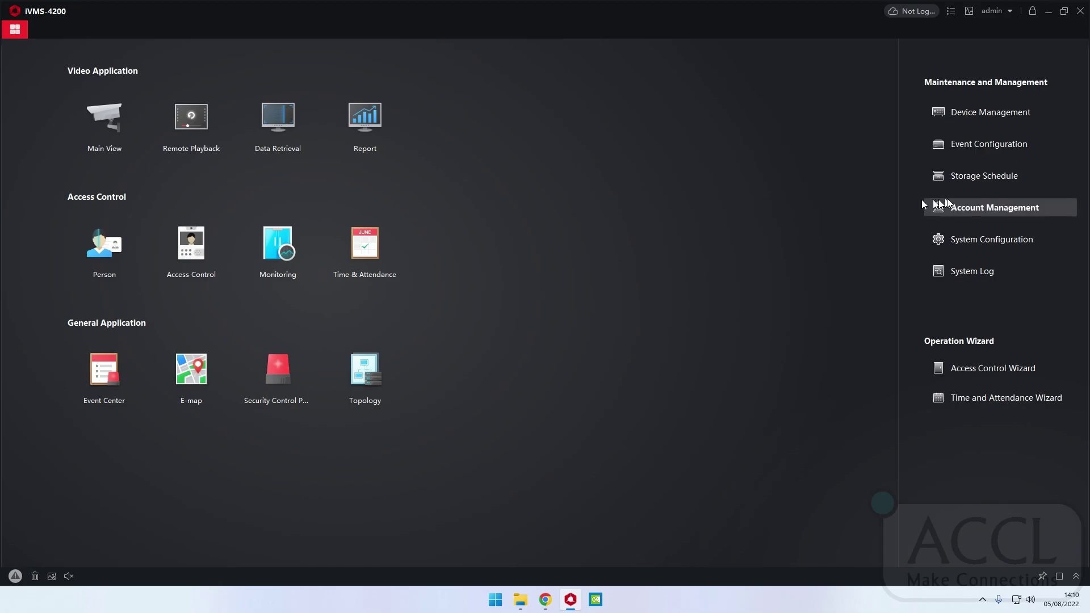
{"action": "left_click", "coordinate": [1003, 211]}
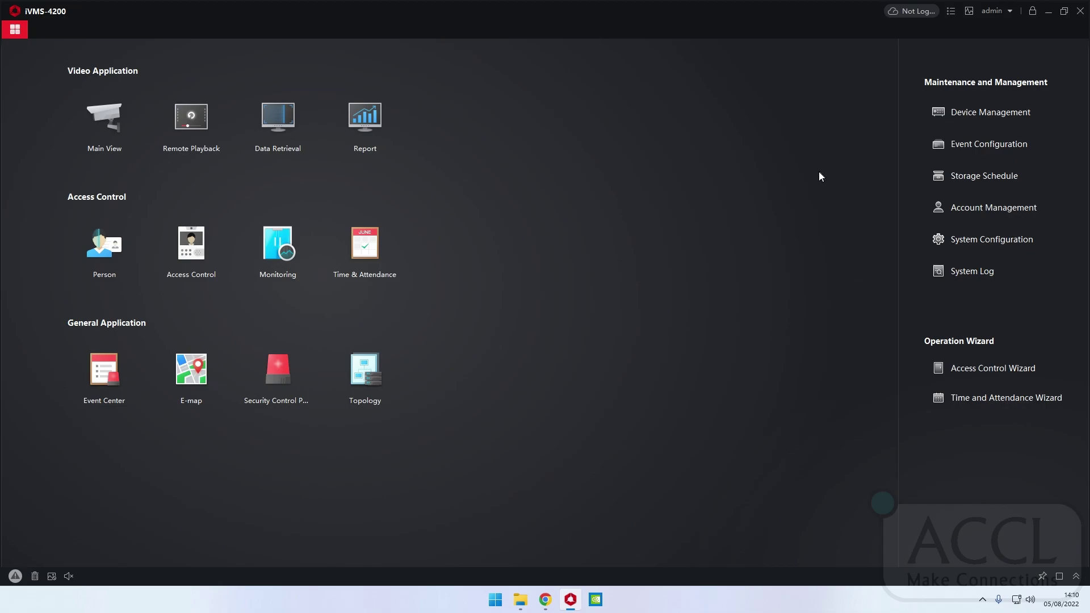
Step: Open NVR1's Storage Schedule and show its advanced settings: 5s pre-record, 30s post-record
{"action": "left_click", "coordinate": [984, 177]}
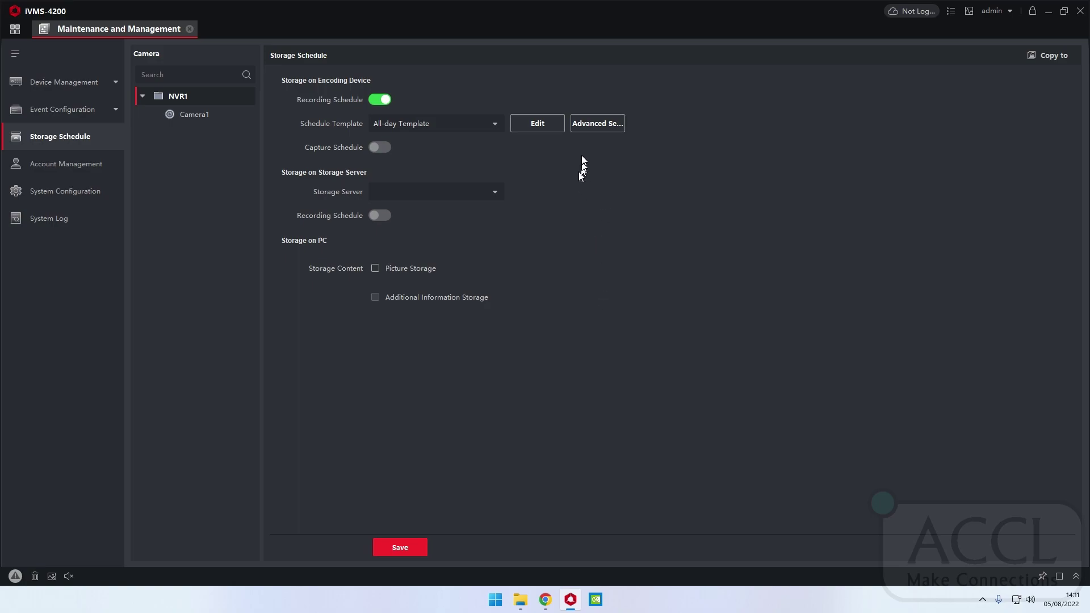
{"action": "left_click", "coordinate": [598, 126]}
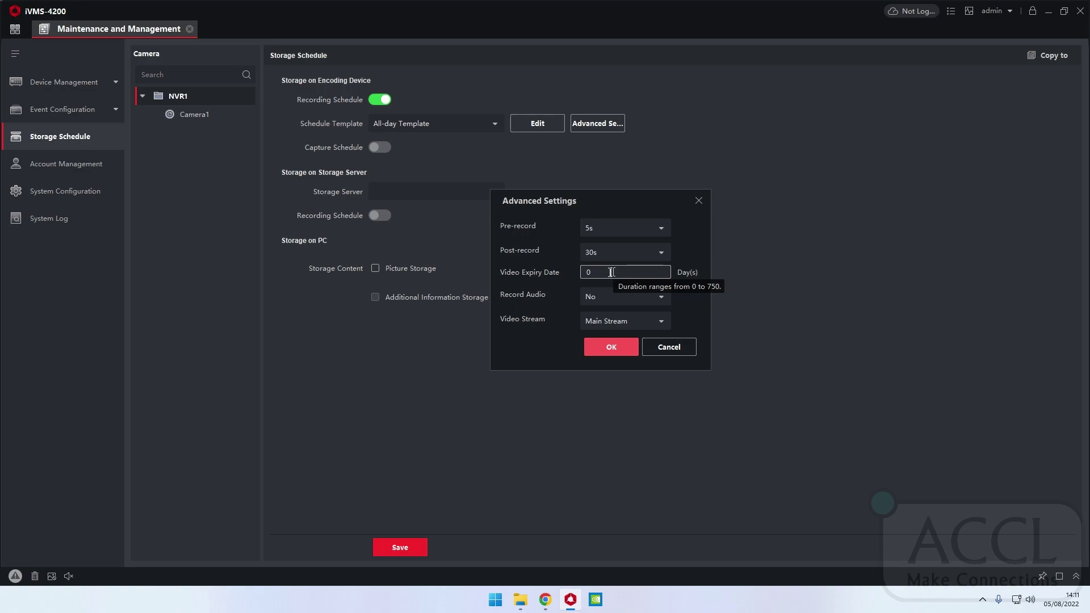
{"action": "left_click", "coordinate": [648, 348]}
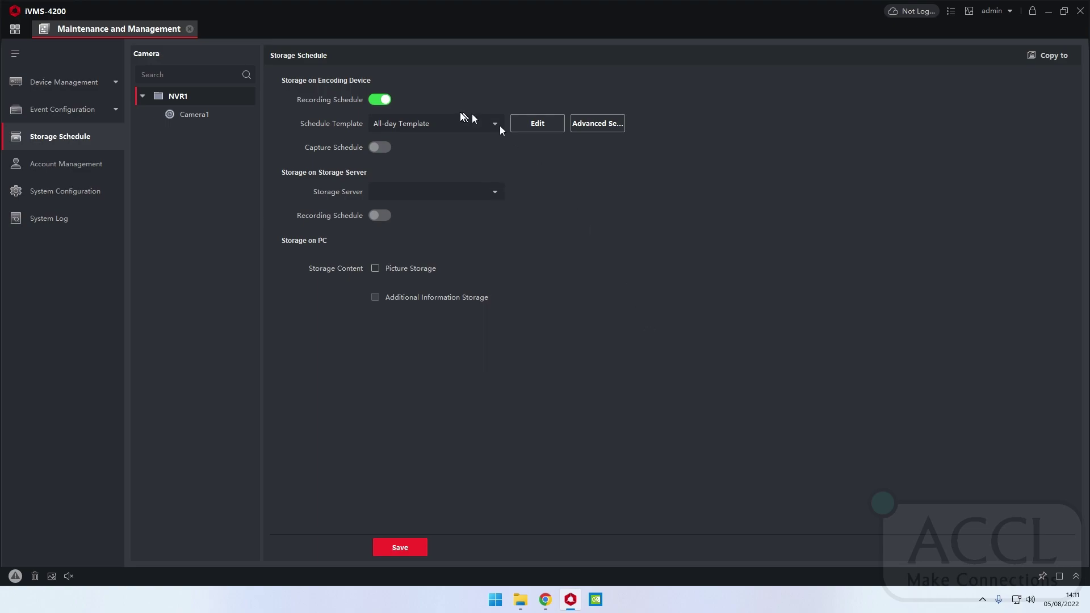
{"action": "left_click", "coordinate": [593, 123]}
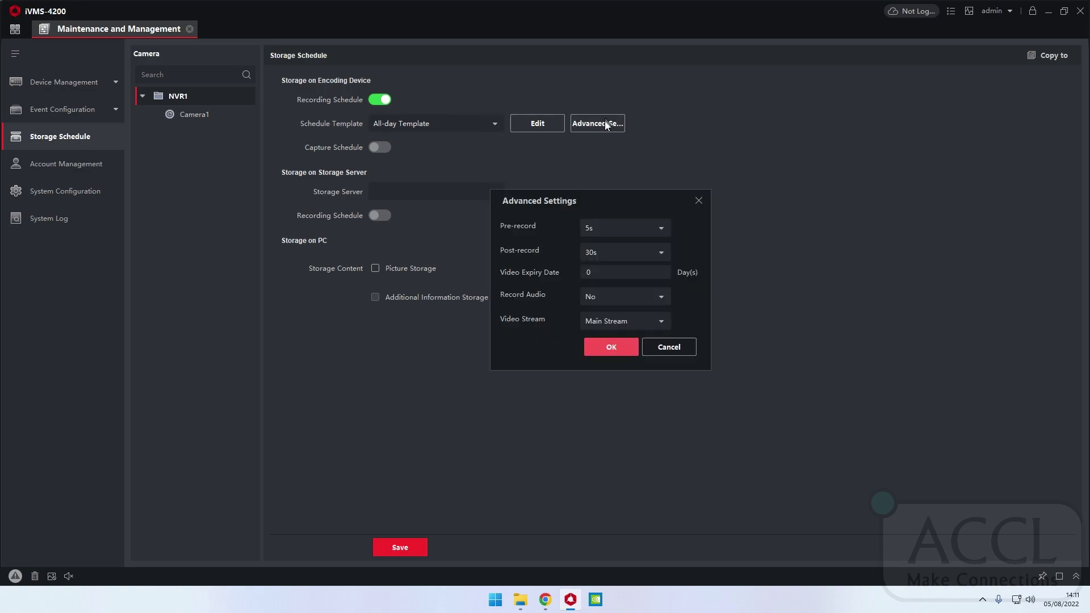
{"action": "left_click", "coordinate": [600, 270]}
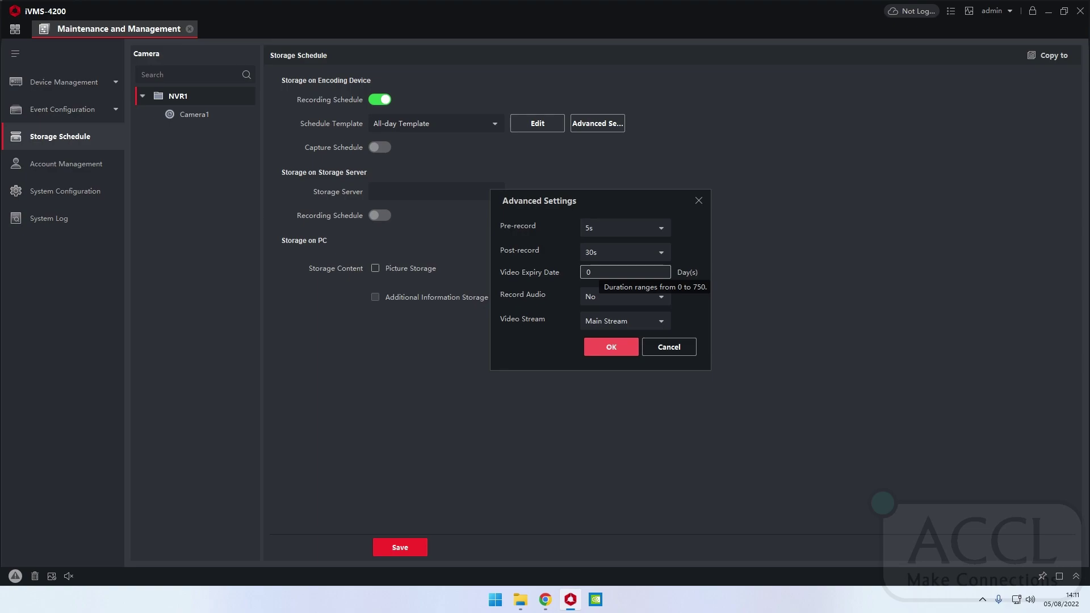
{"action": "double_click", "coordinate": [593, 274]}
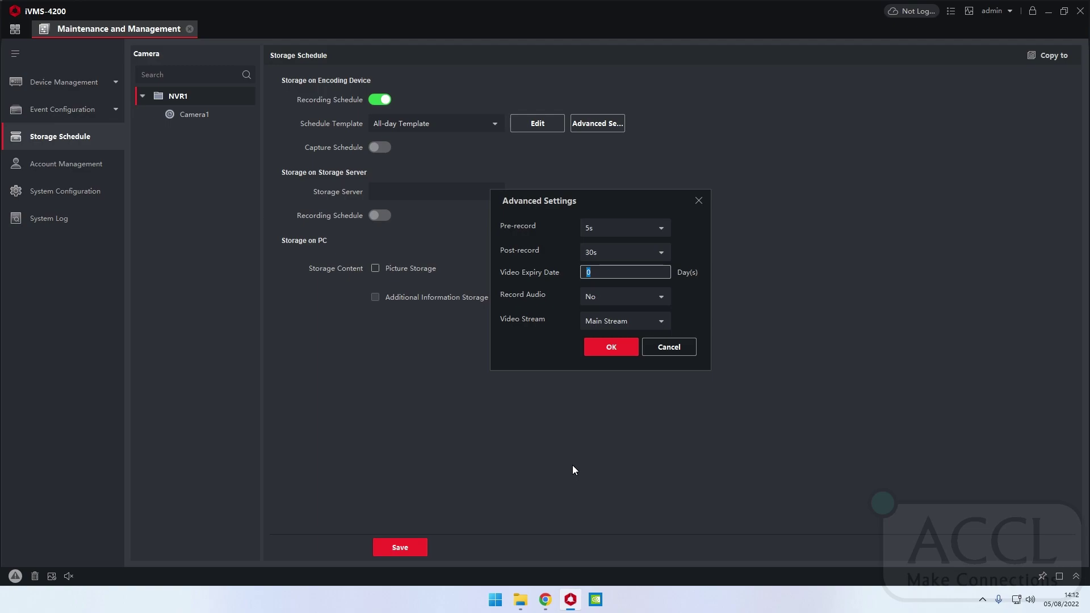
{"action": "type", "text": "30"}
{"action": "left_click", "coordinate": [680, 350]}
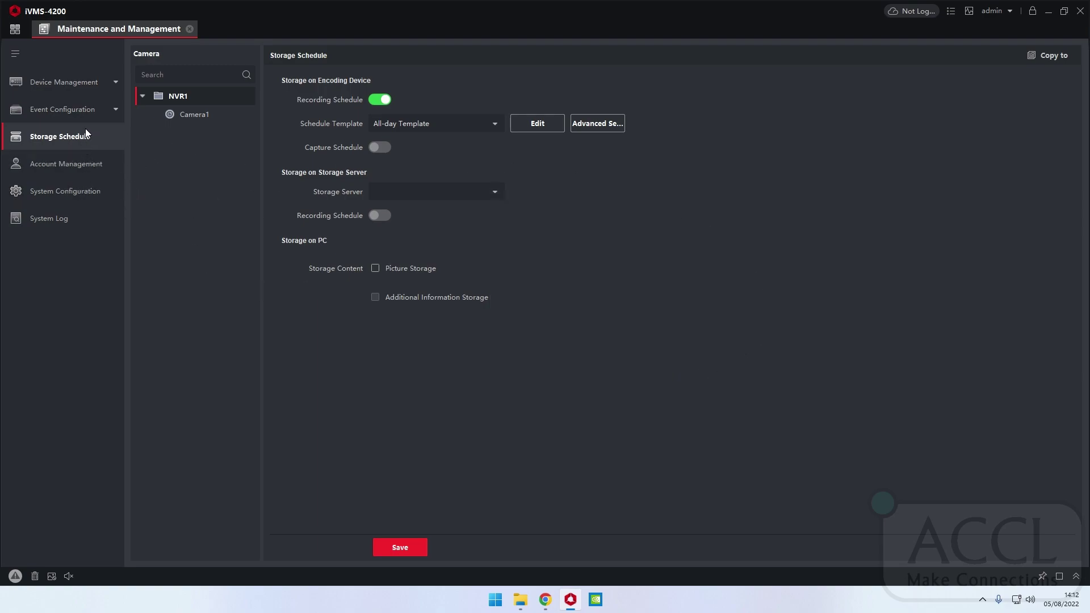
Step: Close the storage page and open System Configuration's File save-path settings
{"action": "left_click", "coordinate": [190, 29]}
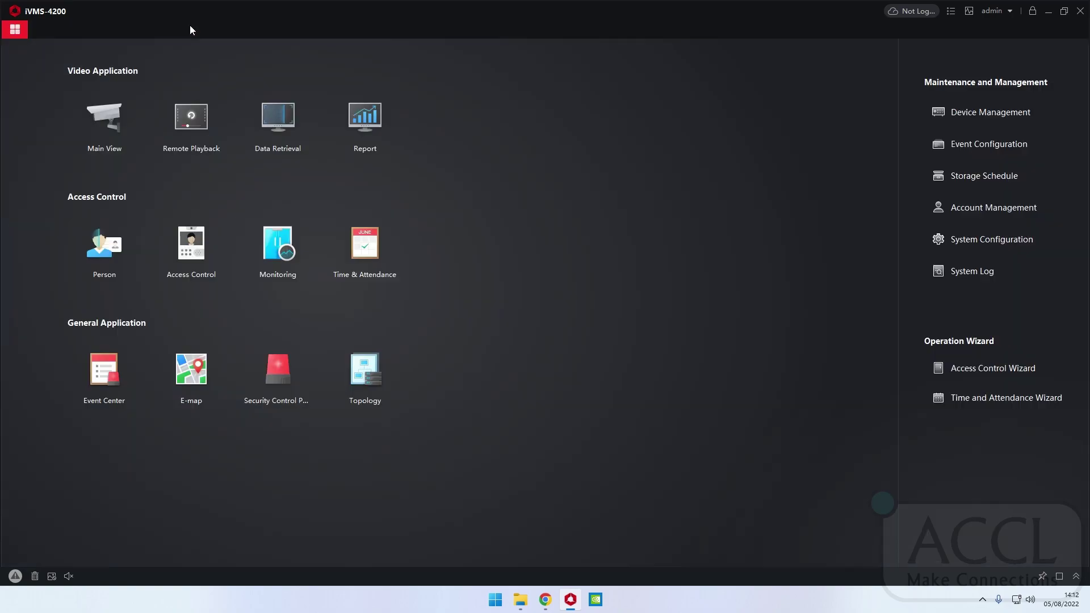
{"action": "left_click", "coordinate": [973, 239]}
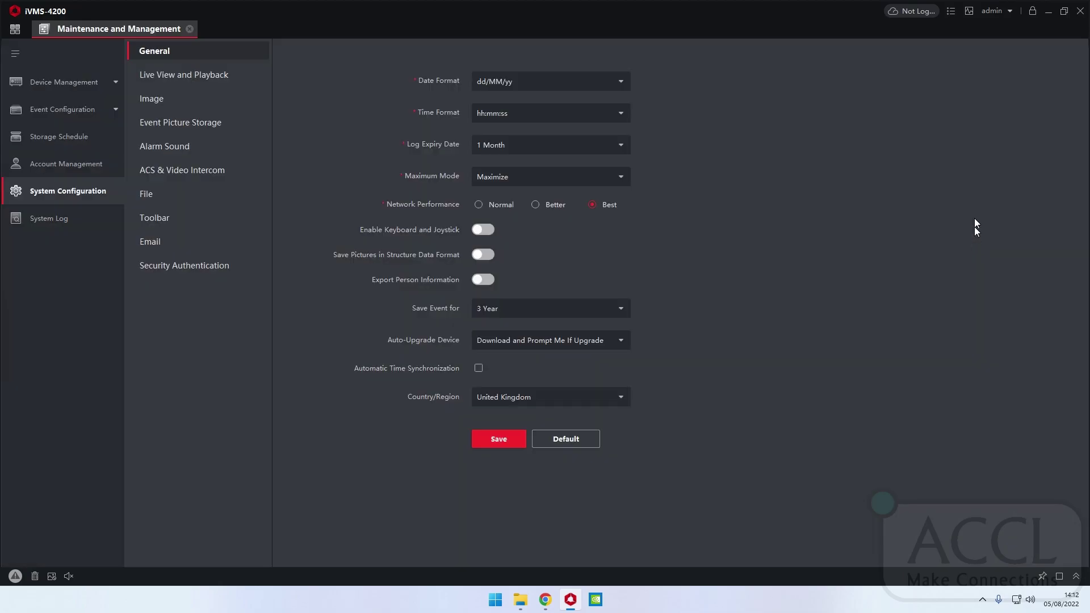
{"action": "left_click", "coordinate": [164, 194]}
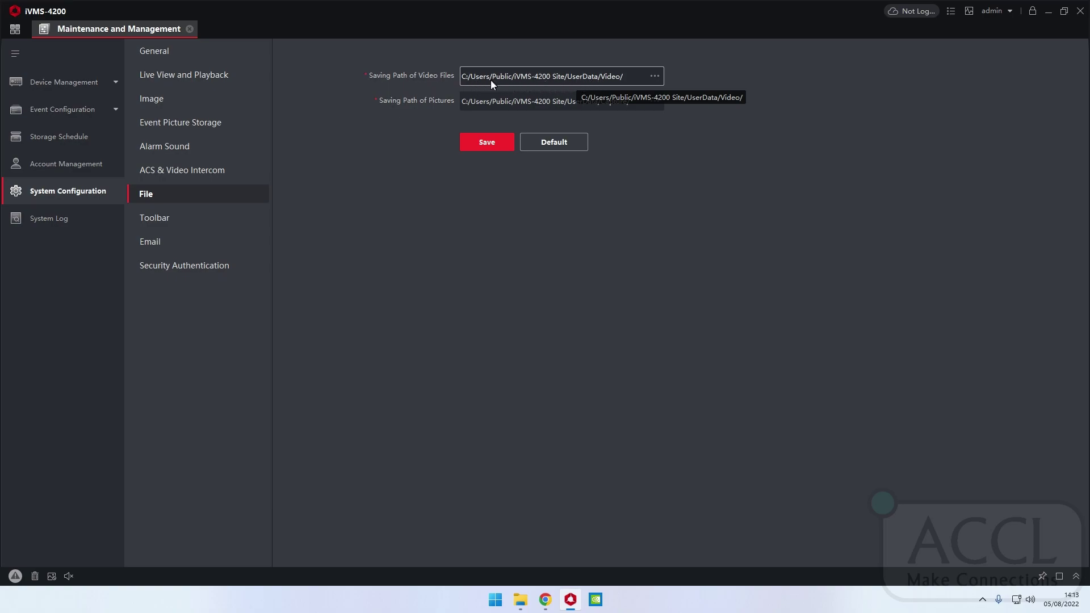
Step: Browse Desktop and Videos for a new video folder, then cancel, keeping the existing path
{"action": "left_click", "coordinate": [655, 78]}
{"action": "scroll", "coordinate": [11, 200], "scroll_direction": "down", "scroll_amount": 3}
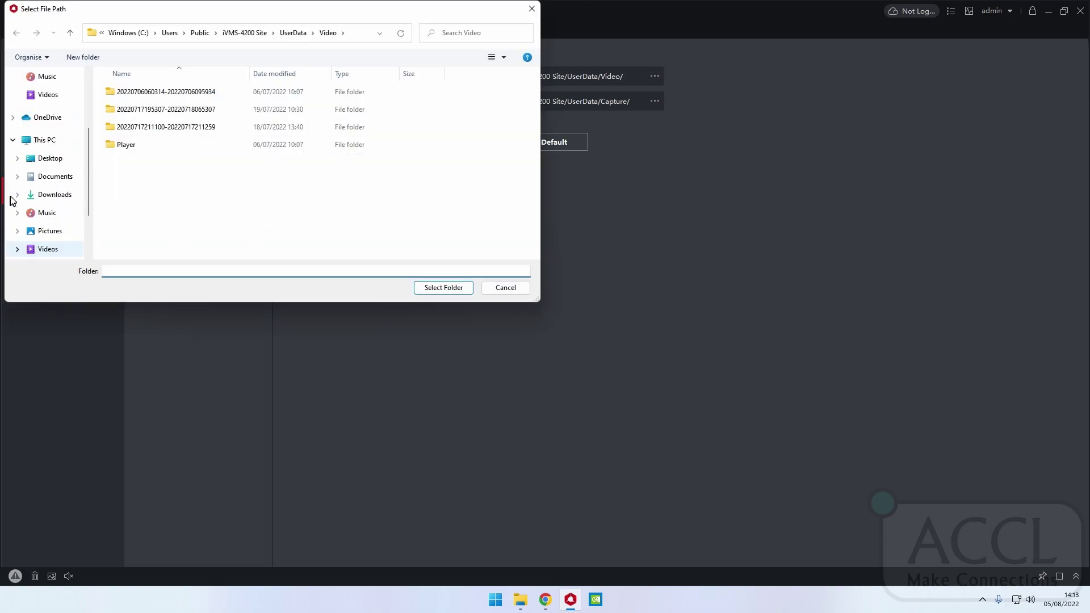
{"action": "scroll", "coordinate": [85, 171], "scroll_direction": "up", "scroll_amount": 2}
{"action": "scroll", "coordinate": [85, 175], "scroll_direction": "down", "scroll_amount": 4}
{"action": "scroll", "coordinate": [82, 177], "scroll_direction": "up", "scroll_amount": 2}
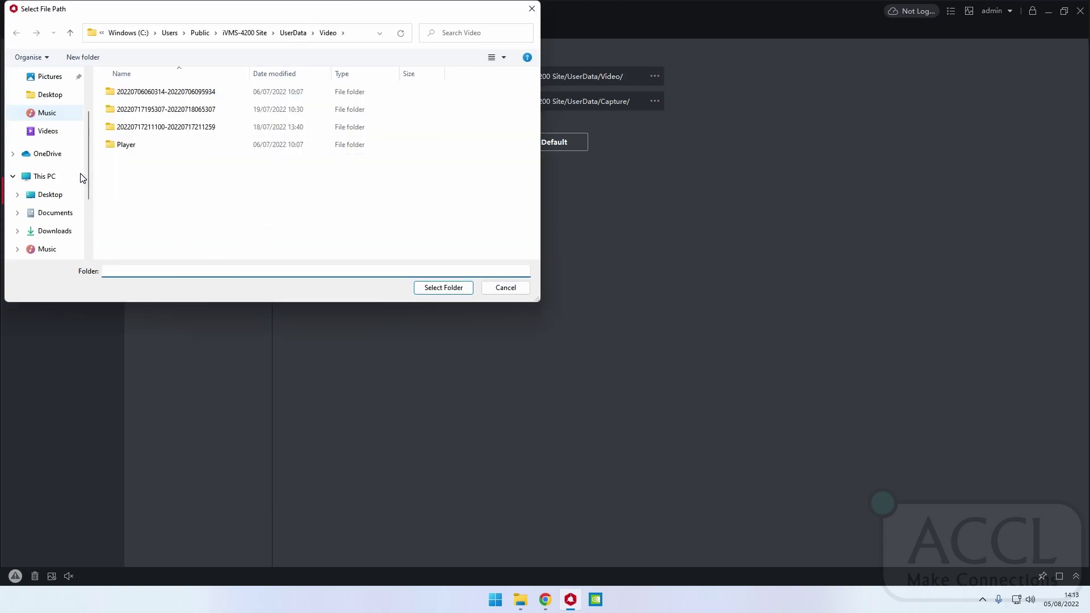
{"action": "scroll", "coordinate": [85, 165], "scroll_direction": "up", "scroll_amount": 3}
{"action": "scroll", "coordinate": [88, 159], "scroll_direction": "down", "scroll_amount": 1}
{"action": "scroll", "coordinate": [46, 180], "scroll_direction": "up", "scroll_amount": 2}
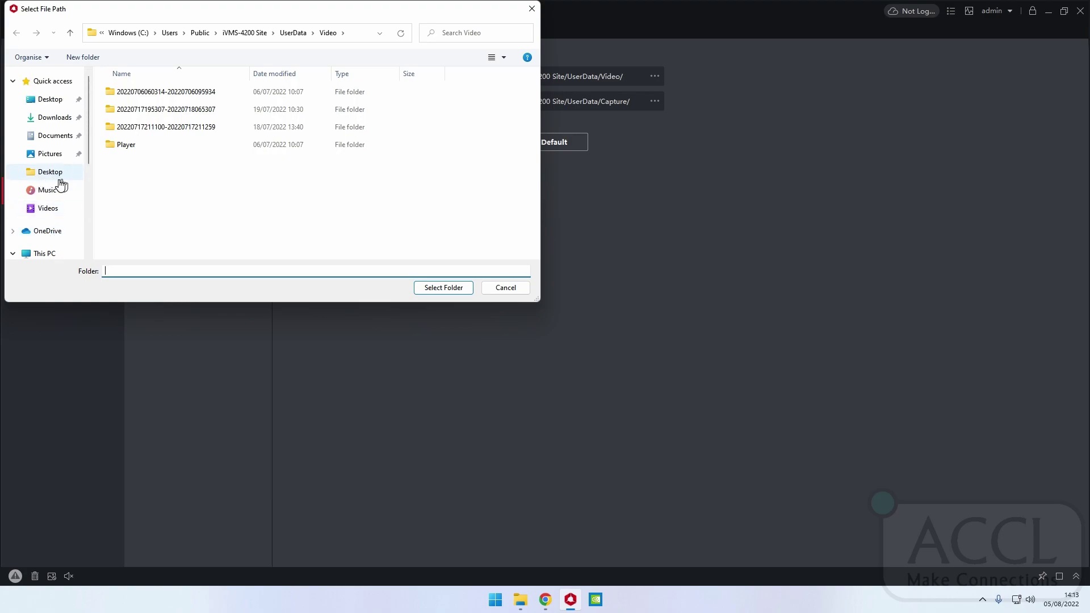
{"action": "left_click", "coordinate": [52, 173]}
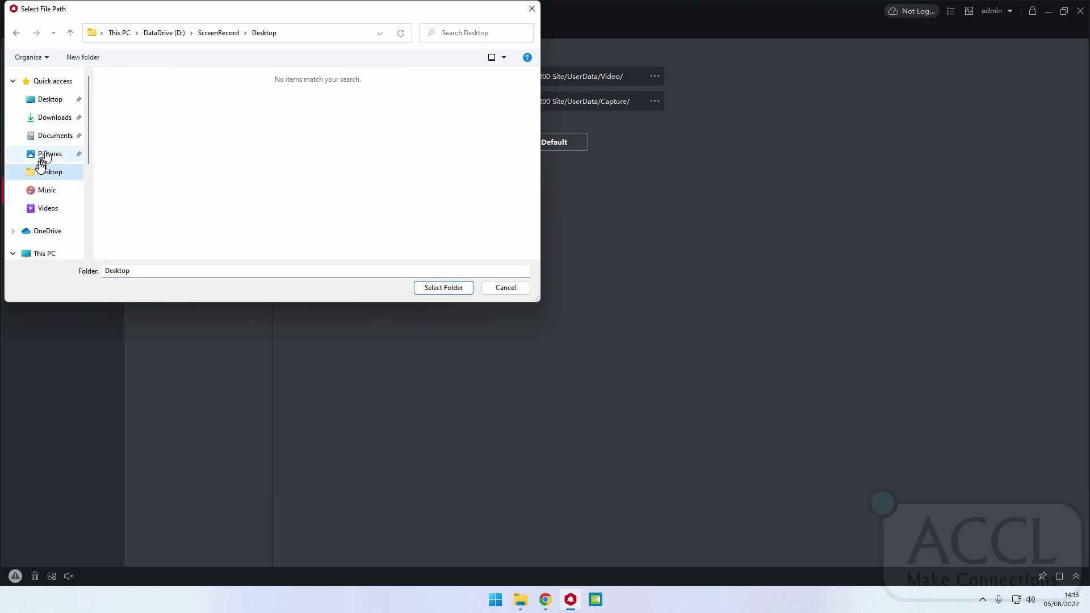
{"action": "left_click", "coordinate": [49, 209]}
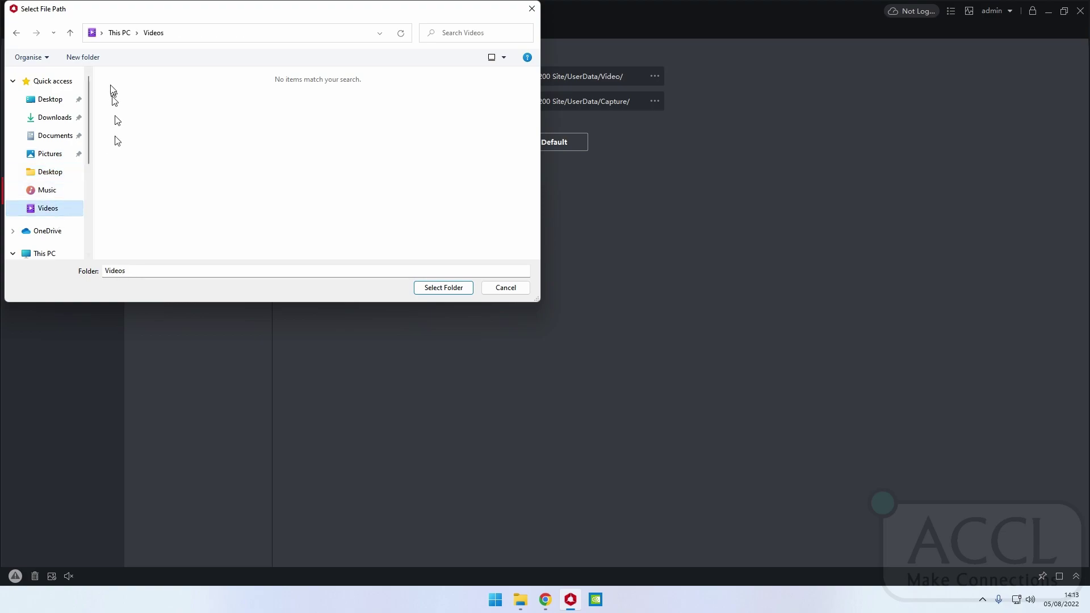
{"action": "scroll", "coordinate": [54, 166], "scroll_direction": "down", "scroll_amount": 1}
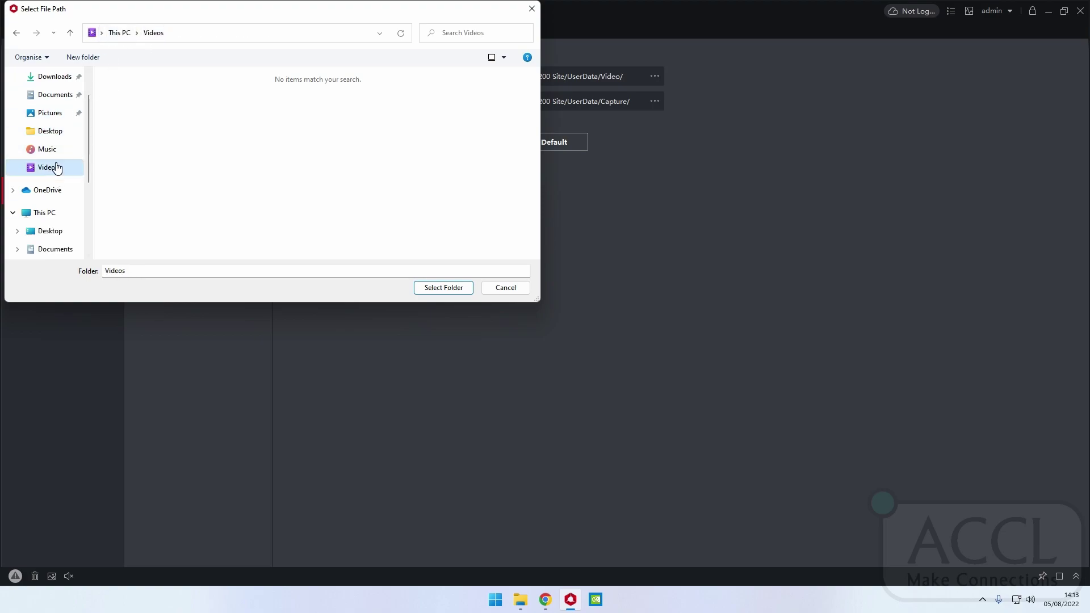
{"action": "scroll", "coordinate": [57, 167], "scroll_direction": "down", "scroll_amount": 1}
{"action": "scroll", "coordinate": [57, 167], "scroll_direction": "up", "scroll_amount": 2}
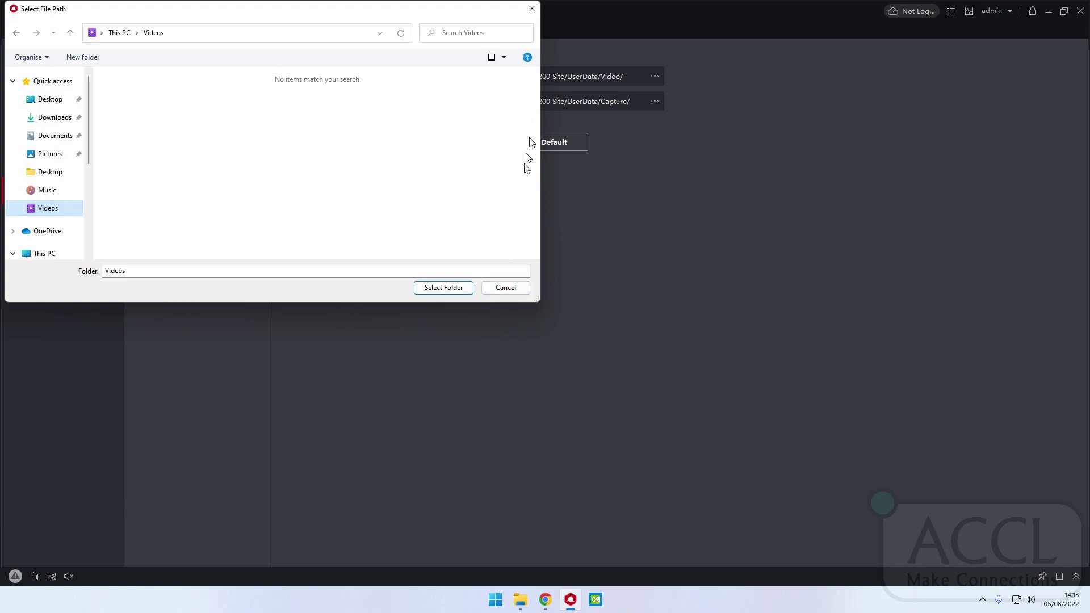
{"action": "left_click", "coordinate": [513, 287]}
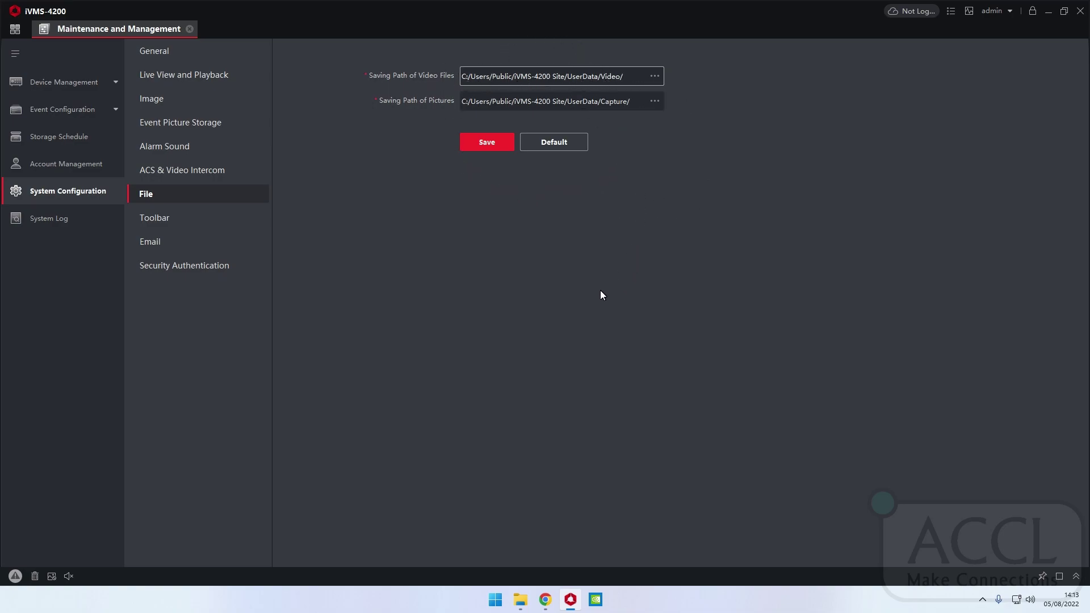
Step: In General settings, confirm the date format dd/MM/yy and time format hh:mm:ss
{"action": "left_click", "coordinate": [182, 57]}
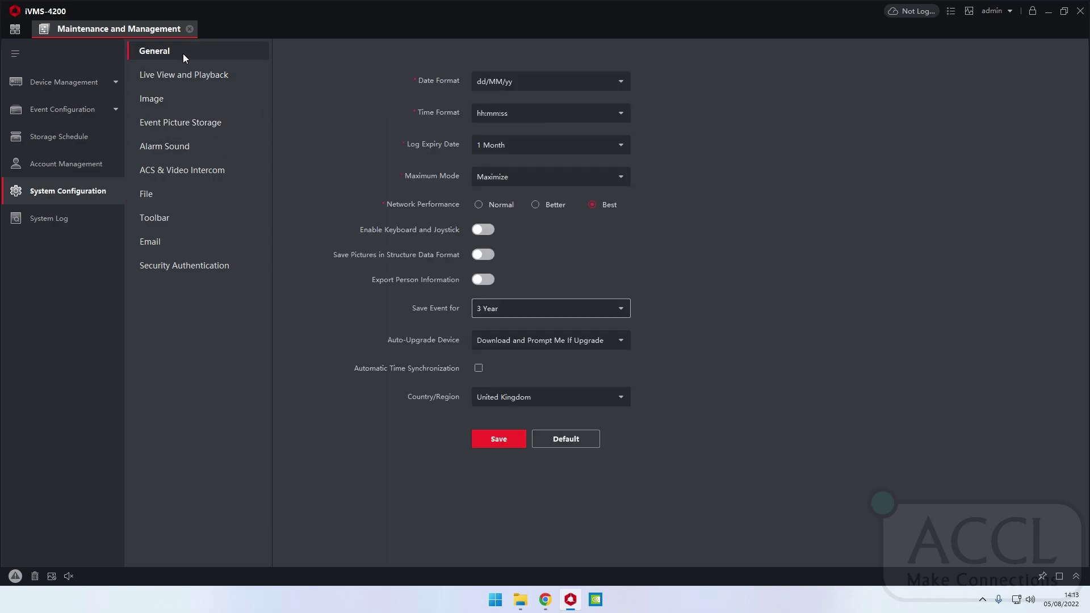
{"action": "left_click", "coordinate": [572, 82]}
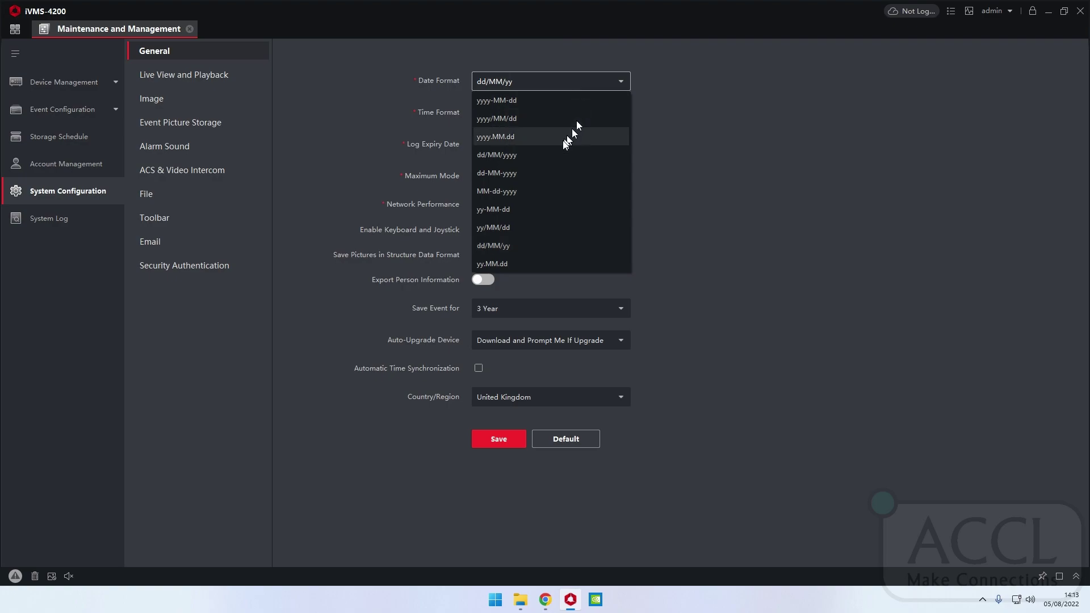
{"action": "left_click", "coordinate": [500, 246]}
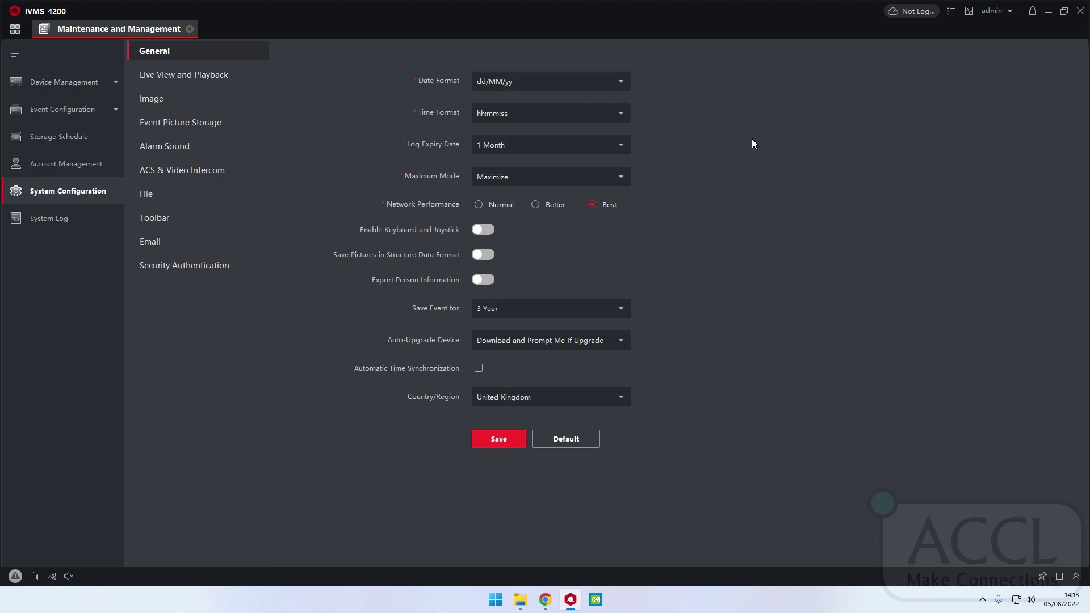
{"action": "left_click", "coordinate": [621, 114]}
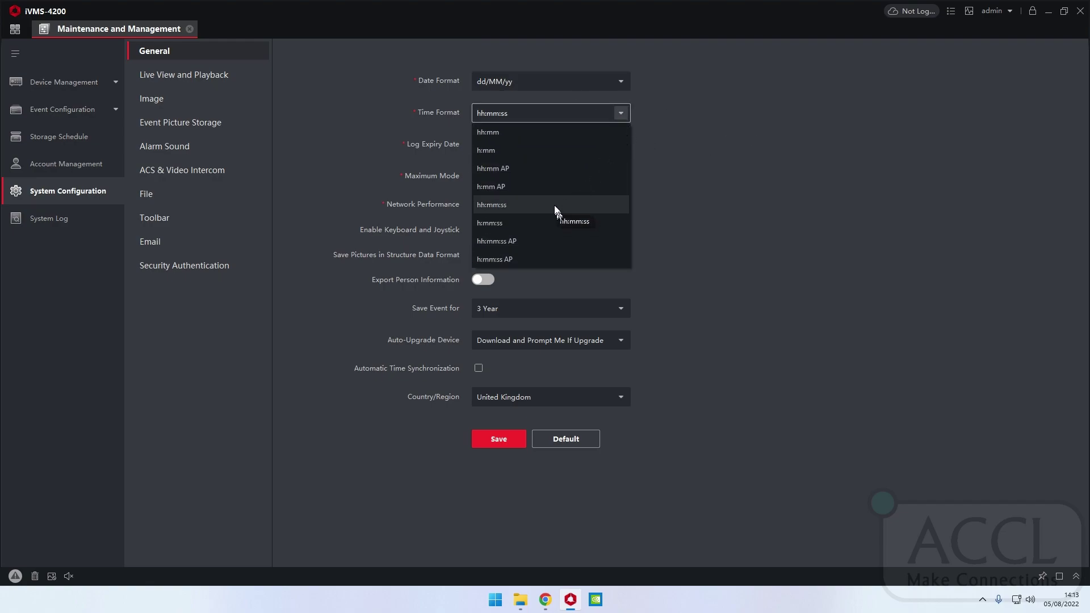
{"action": "left_click", "coordinate": [755, 166]}
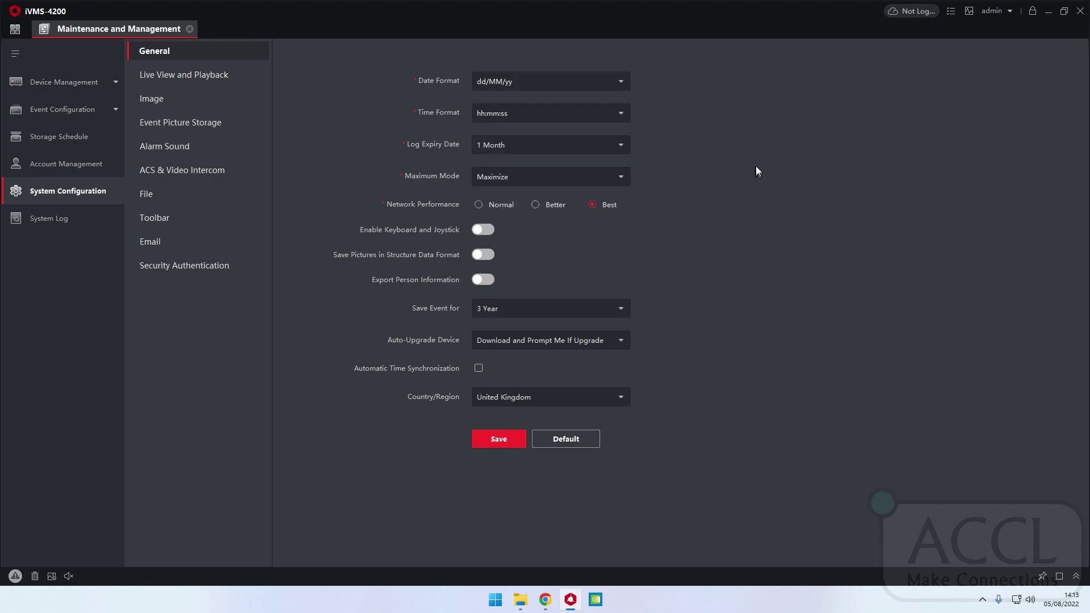
Step: Keep log expiry at 1 Month and maximum mode as Maximize, then view Live View and Playback settings
{"action": "left_click", "coordinate": [511, 143]}
{"action": "left_click", "coordinate": [702, 150]}
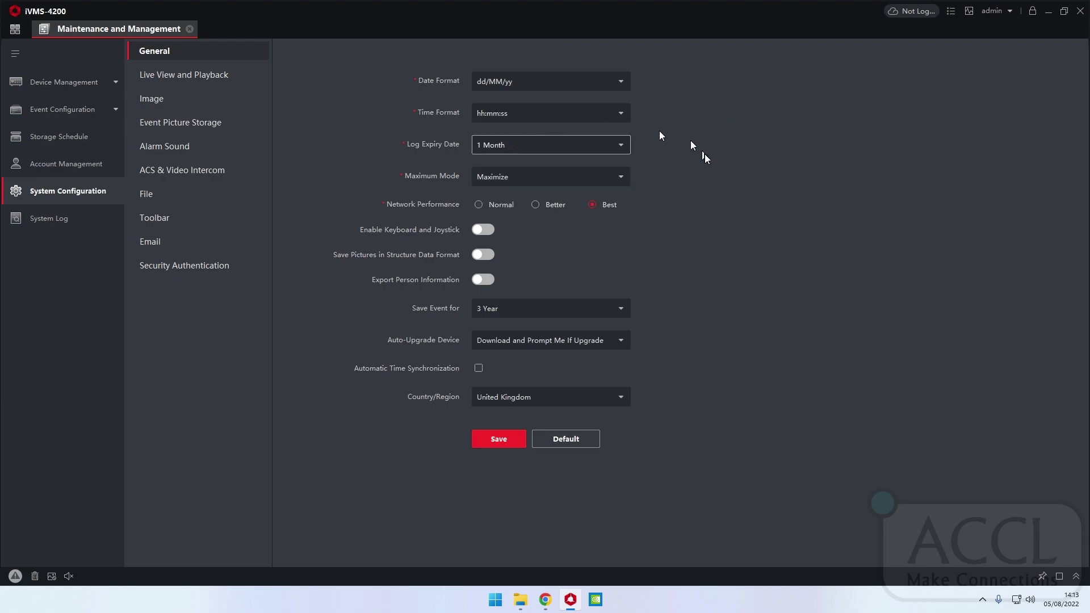
{"action": "left_click", "coordinate": [614, 176]}
{"action": "left_click", "coordinate": [619, 175]}
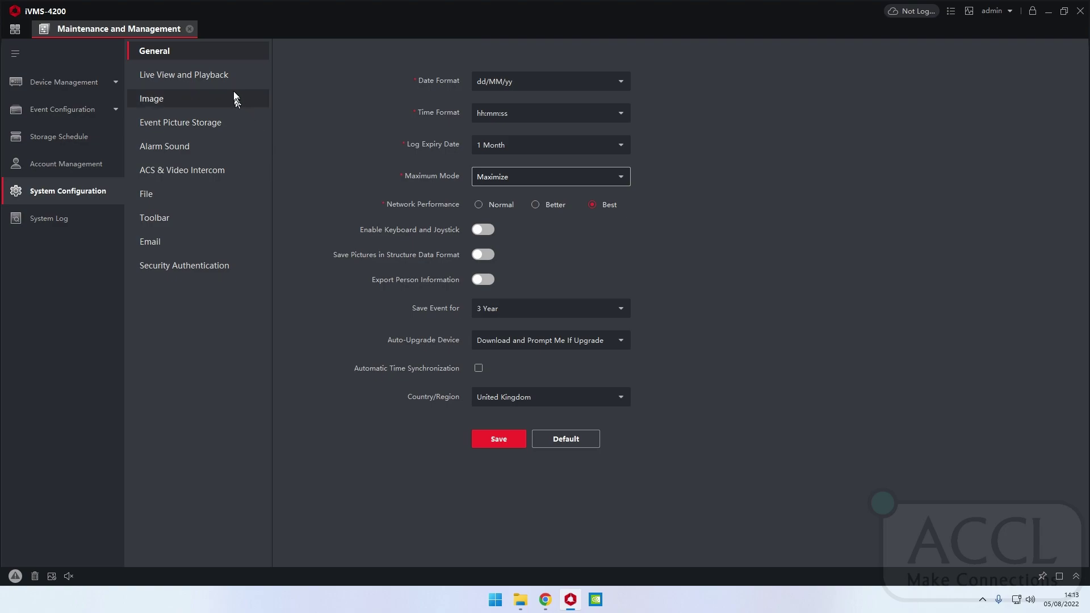
{"action": "left_click", "coordinate": [230, 76]}
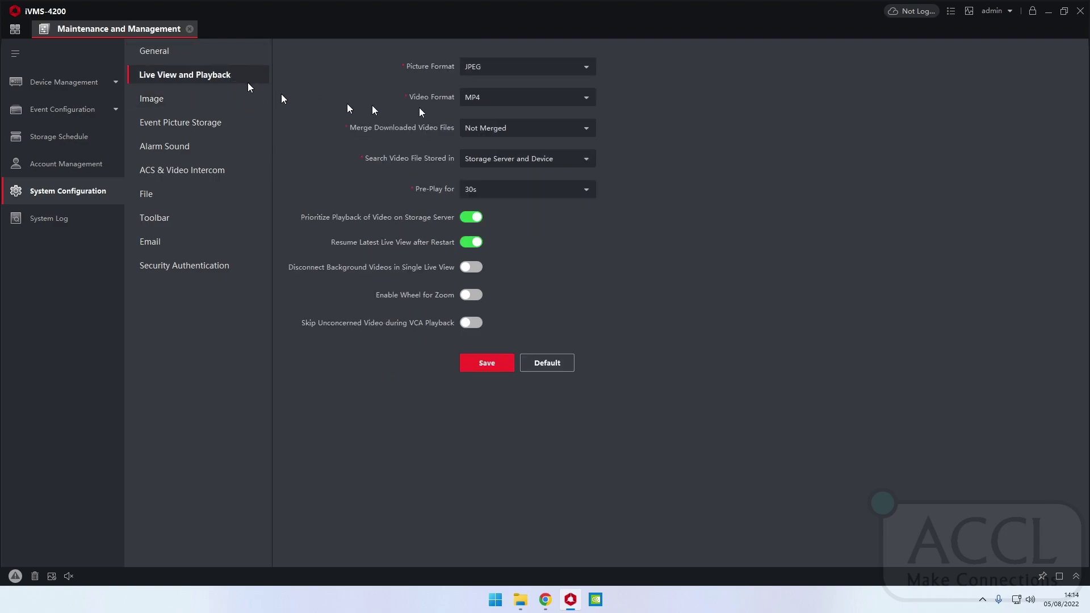
Step: Keep JPEG picture format, MP4 video format and unmerged downloads
{"action": "left_click", "coordinate": [589, 68]}
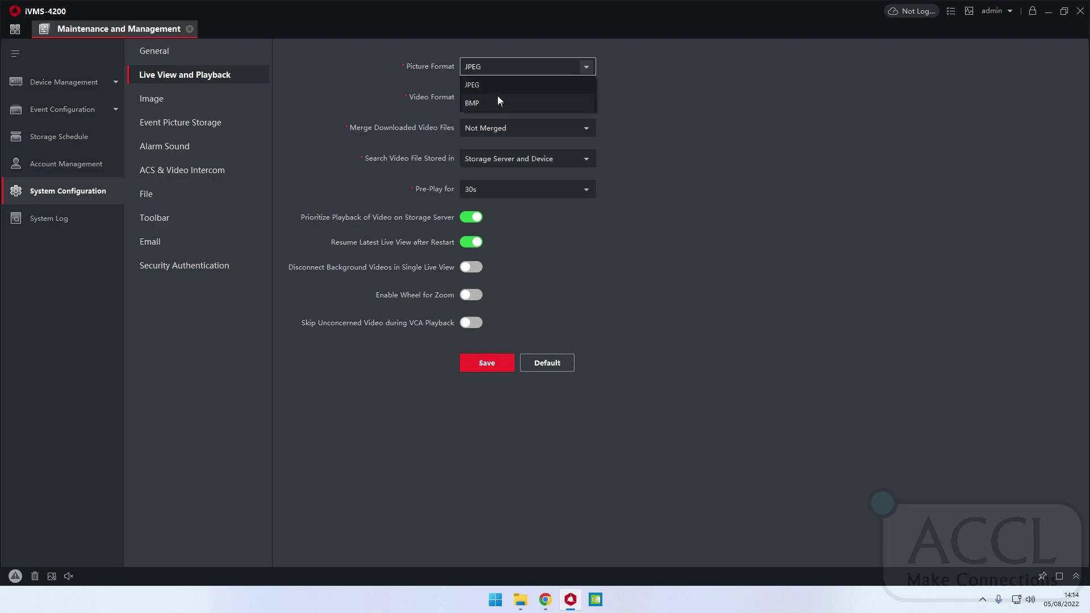
{"action": "left_click", "coordinate": [701, 80]}
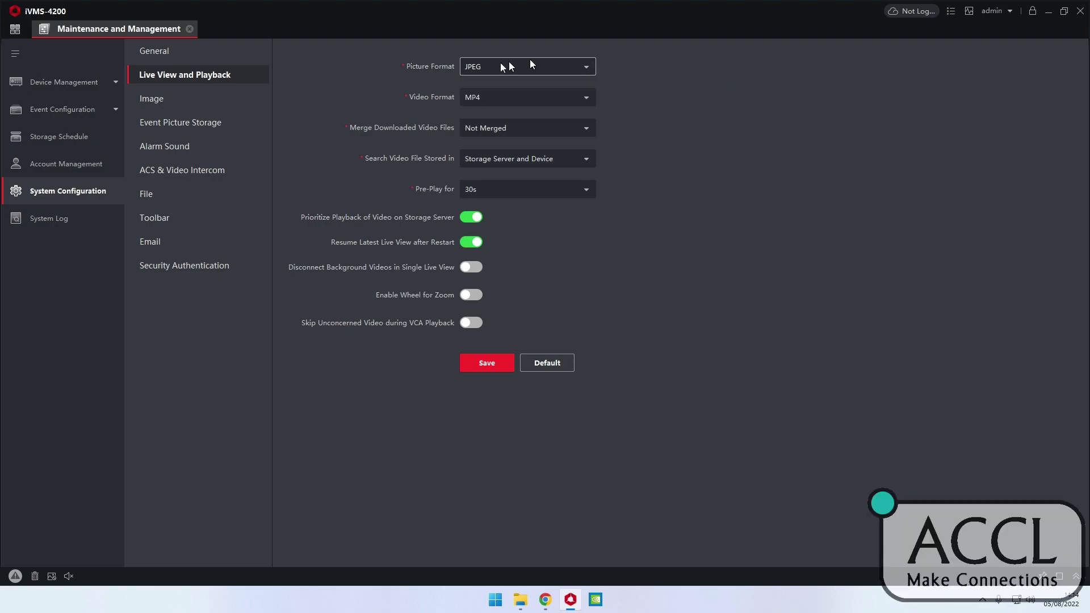
{"action": "left_click", "coordinate": [591, 97]}
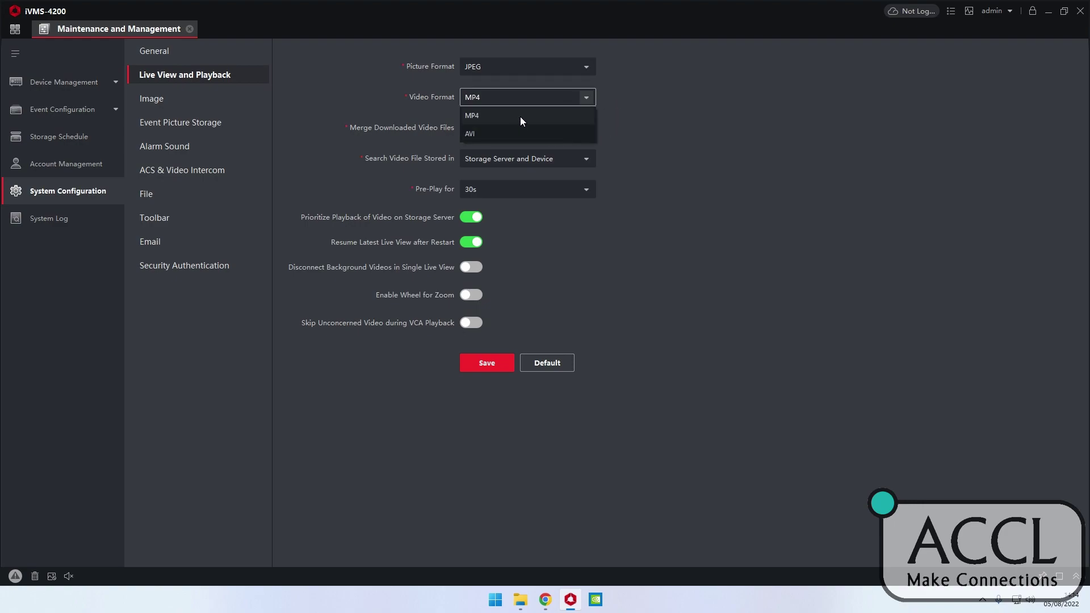
{"action": "left_click", "coordinate": [694, 125]}
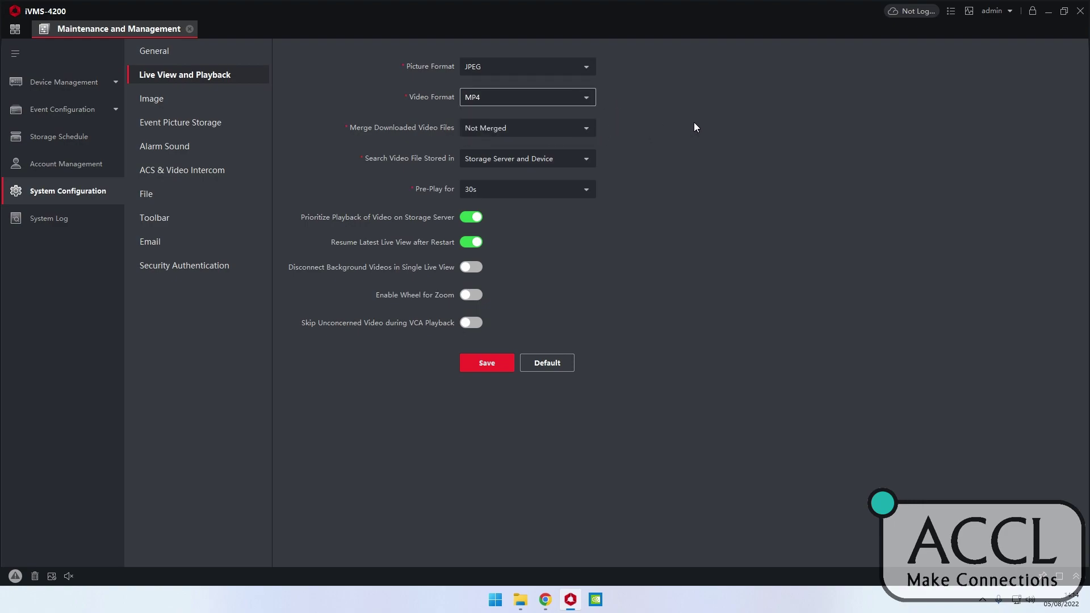
{"action": "left_click", "coordinate": [574, 129]}
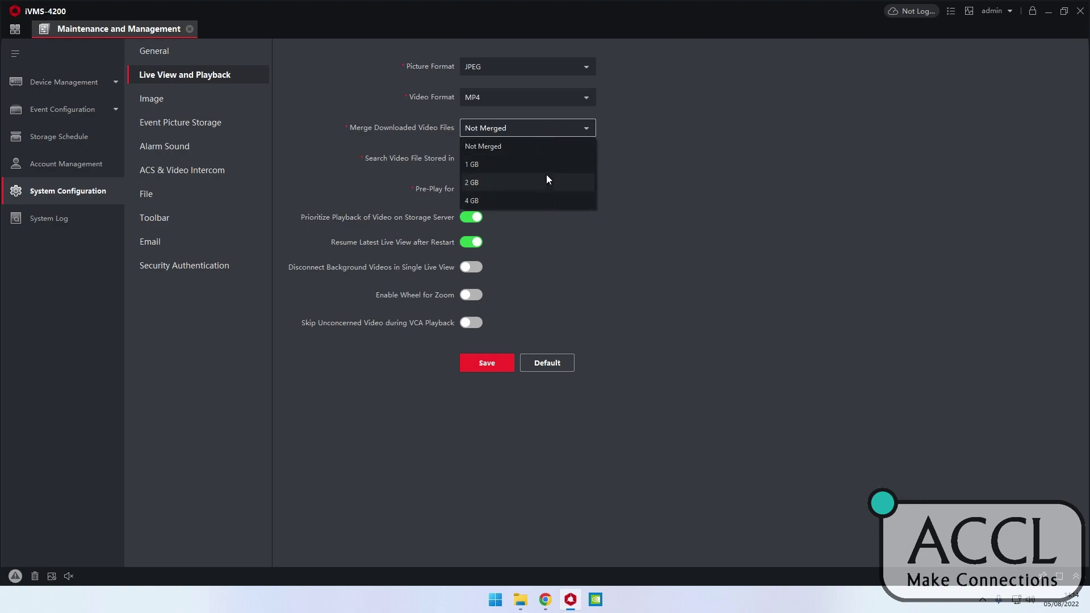
{"action": "left_click", "coordinate": [816, 145]}
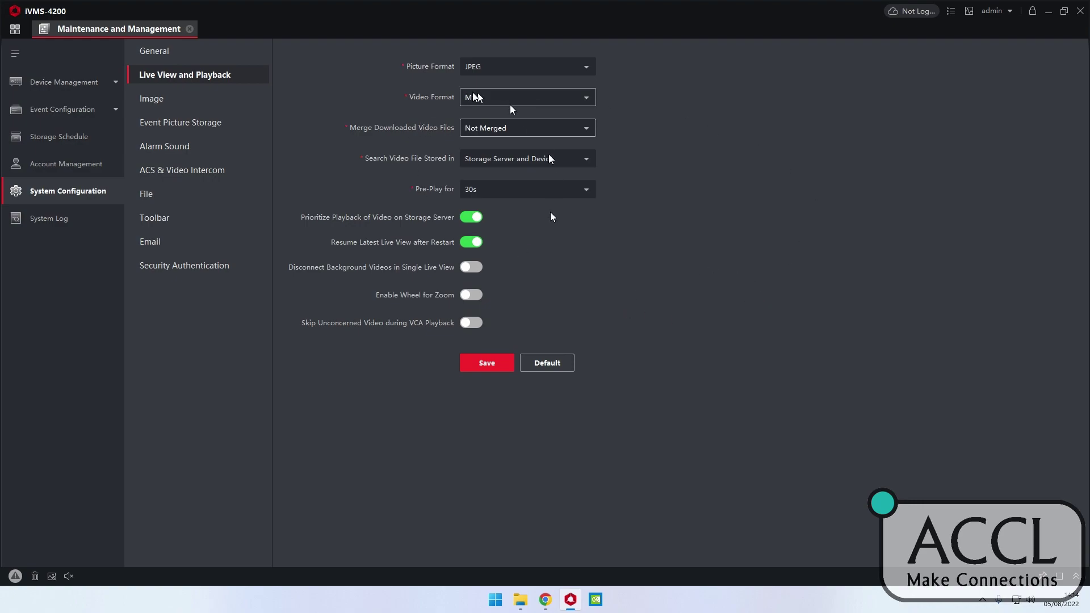
Step: Browse the Image, Event Picture Storage, Alarm Sound, ACS & Video Intercom, File and Toolbar pages
{"action": "left_click", "coordinate": [220, 96]}
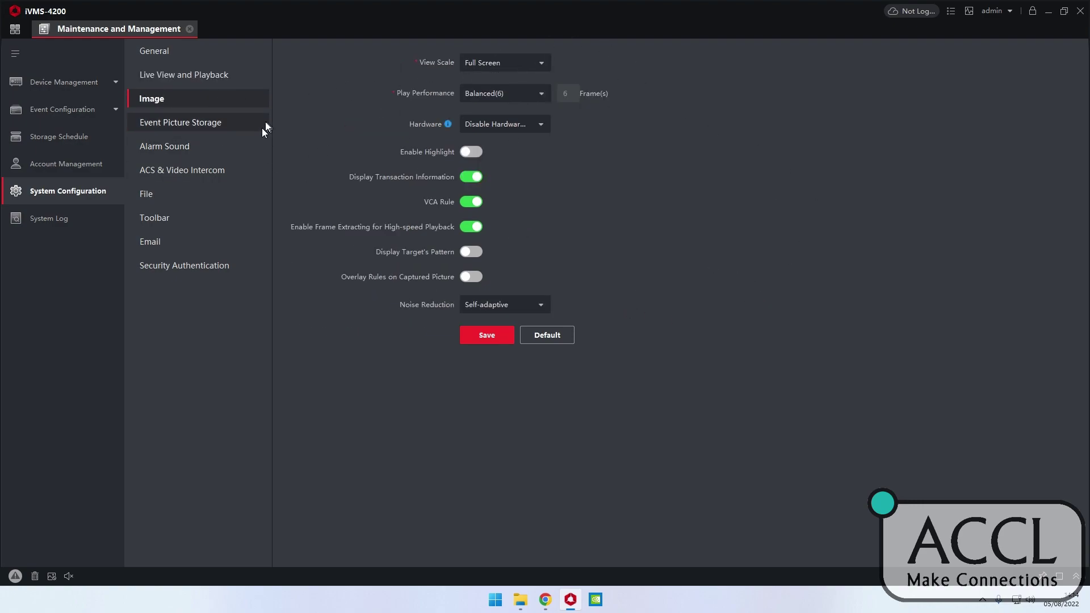
{"action": "left_click", "coordinate": [230, 124]}
{"action": "left_click", "coordinate": [194, 148]}
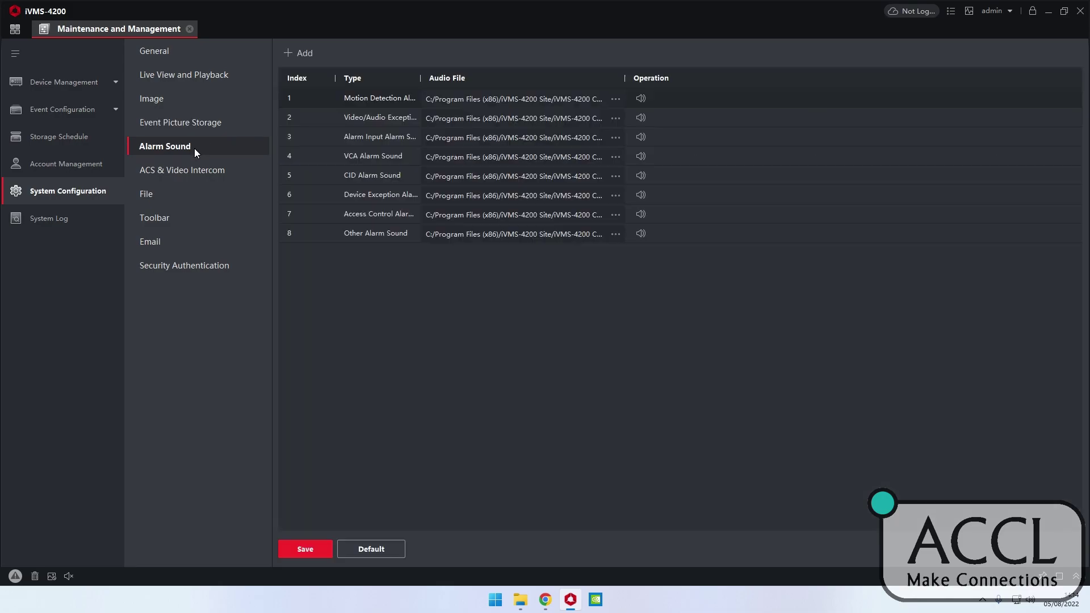
{"action": "left_click", "coordinate": [219, 172]}
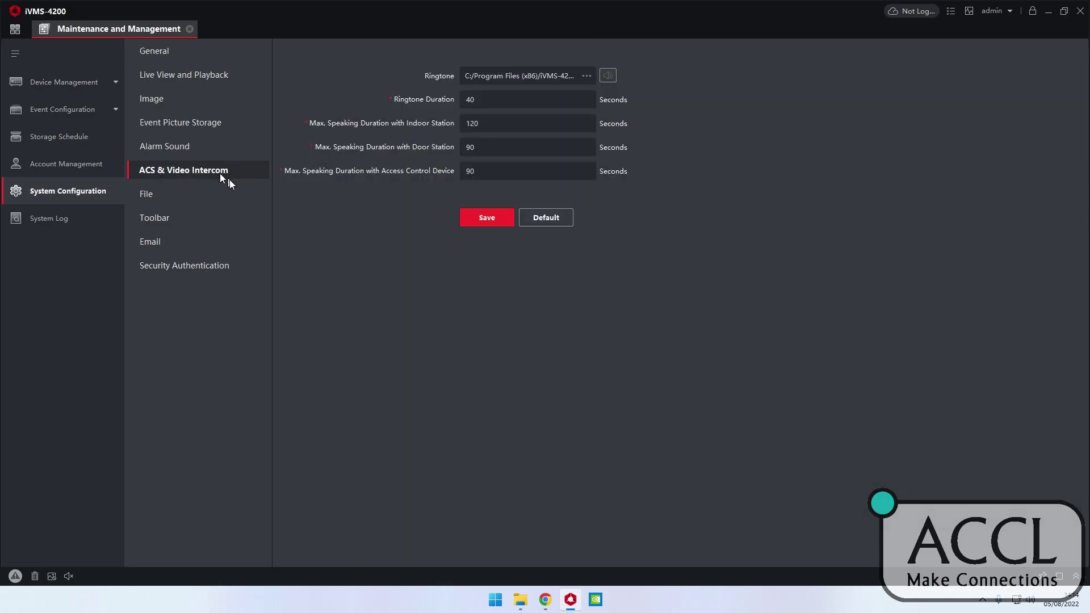
{"action": "left_click", "coordinate": [199, 203]}
{"action": "left_click", "coordinate": [206, 220]}
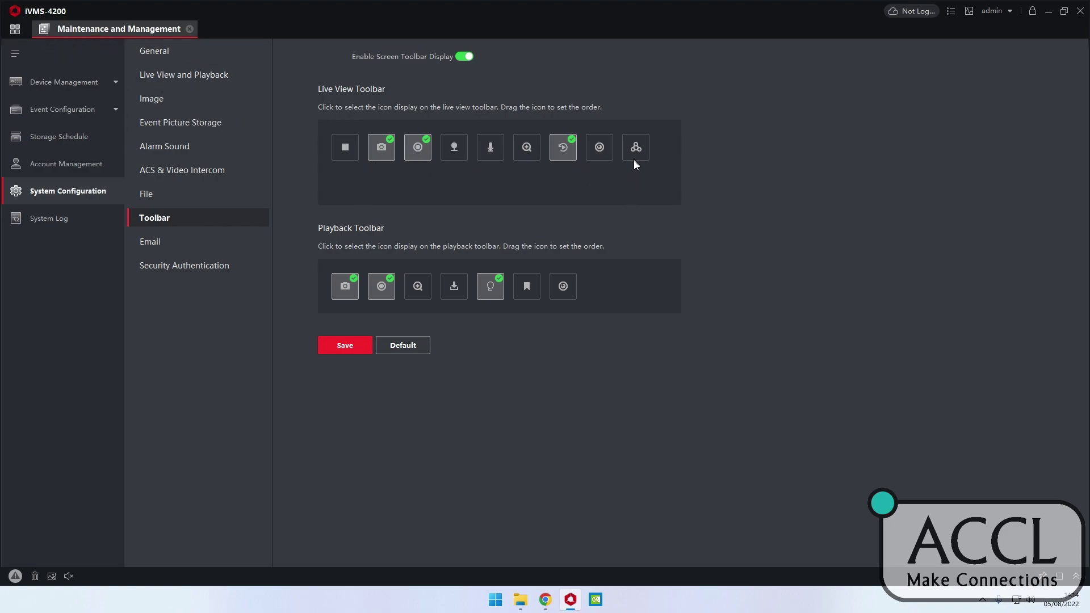
Step: Enable the Download icon on the Playback toolbar, leave PTZ Control off, and save
{"action": "left_click", "coordinate": [456, 148]}
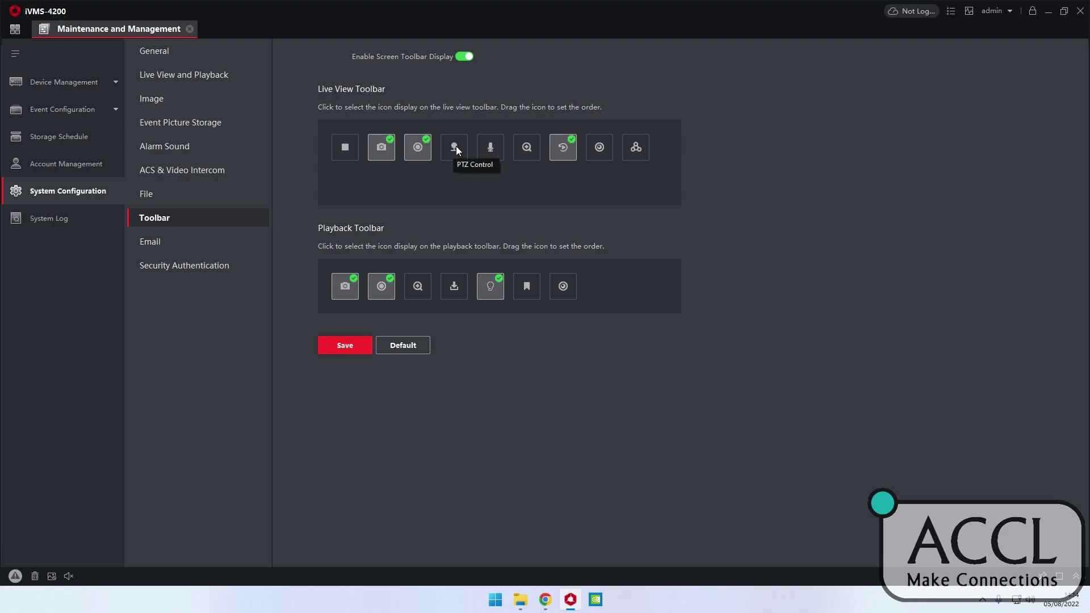
{"action": "left_click", "coordinate": [453, 146]}
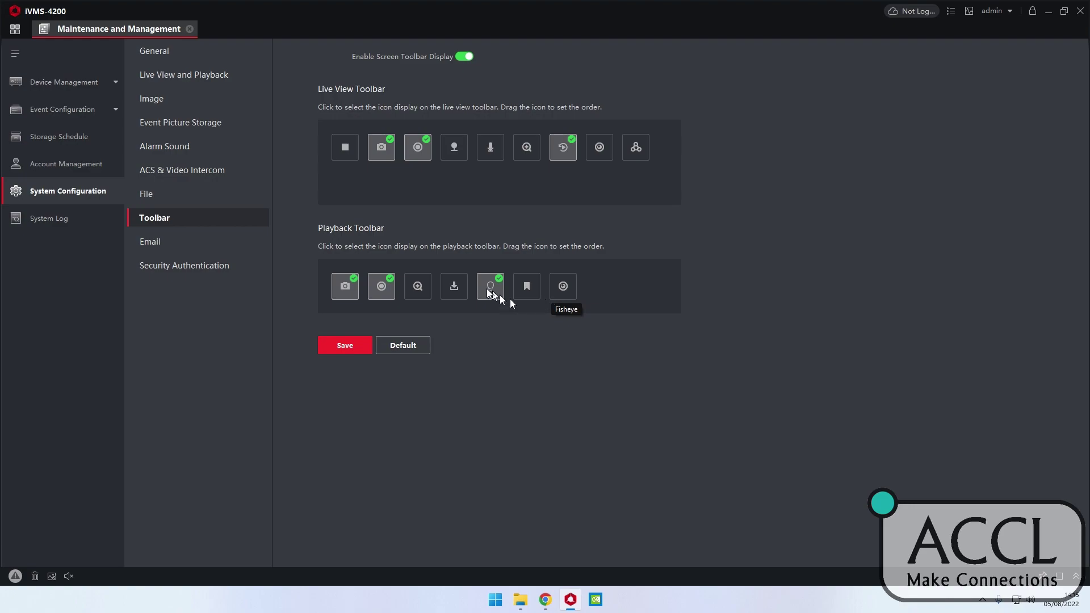
{"action": "left_click", "coordinate": [456, 284]}
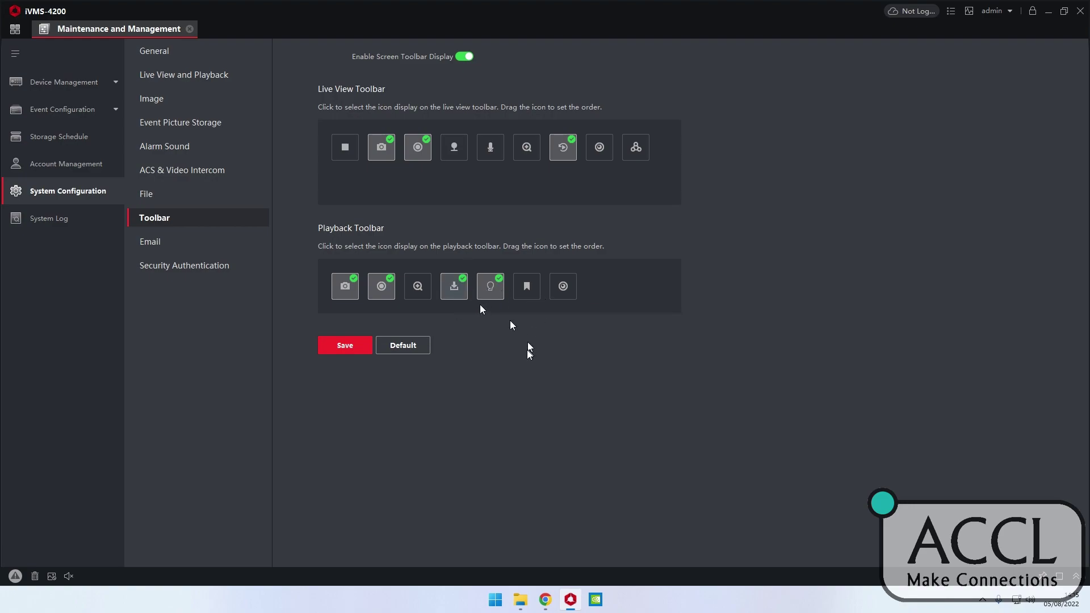
{"action": "left_click", "coordinate": [347, 345]}
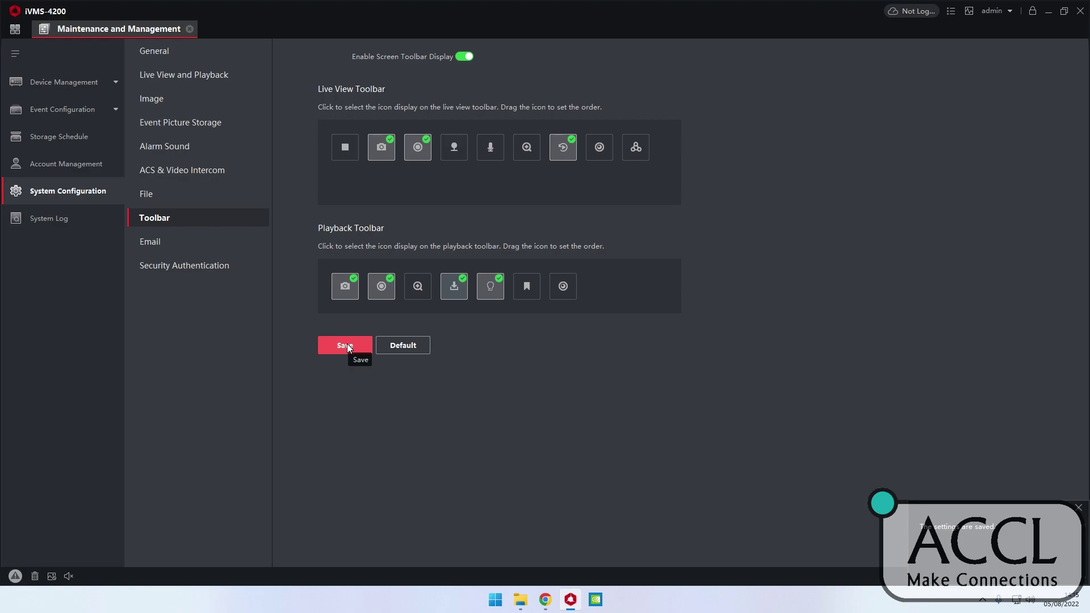
Step: Look over the Email and Security Authentication pages, then close Maintenance and Management
{"action": "left_click", "coordinate": [164, 241]}
{"action": "left_click", "coordinate": [191, 267]}
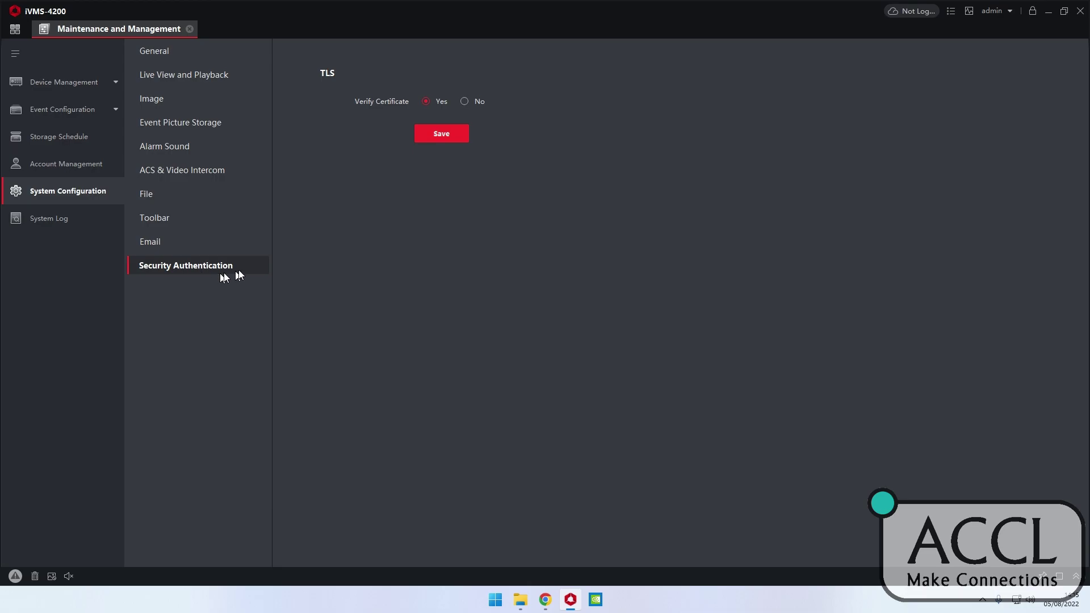
{"action": "left_click", "coordinate": [172, 241]}
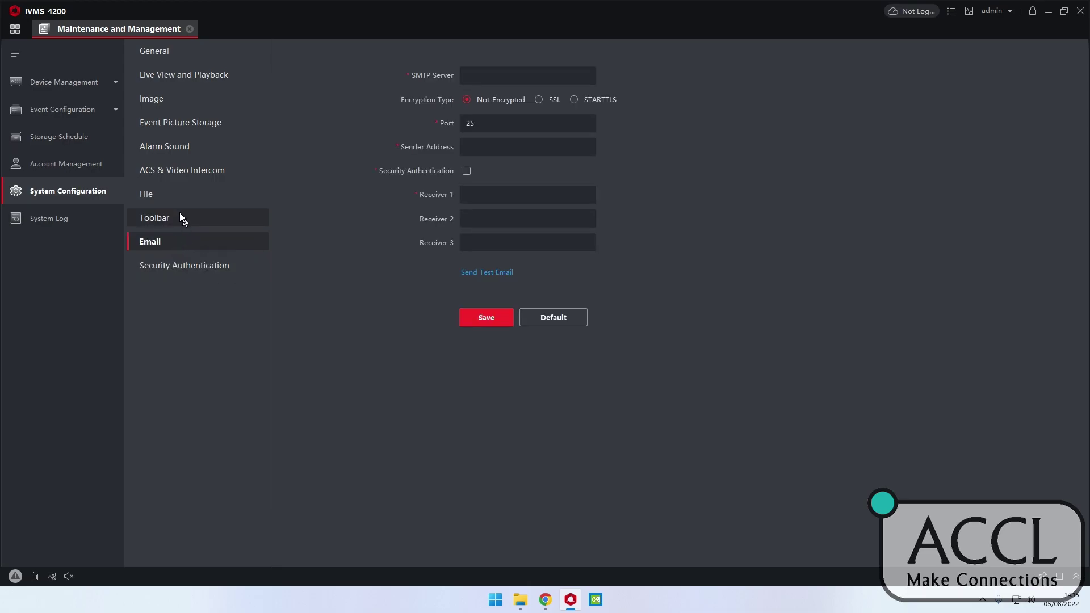
{"action": "left_click", "coordinate": [191, 28]}
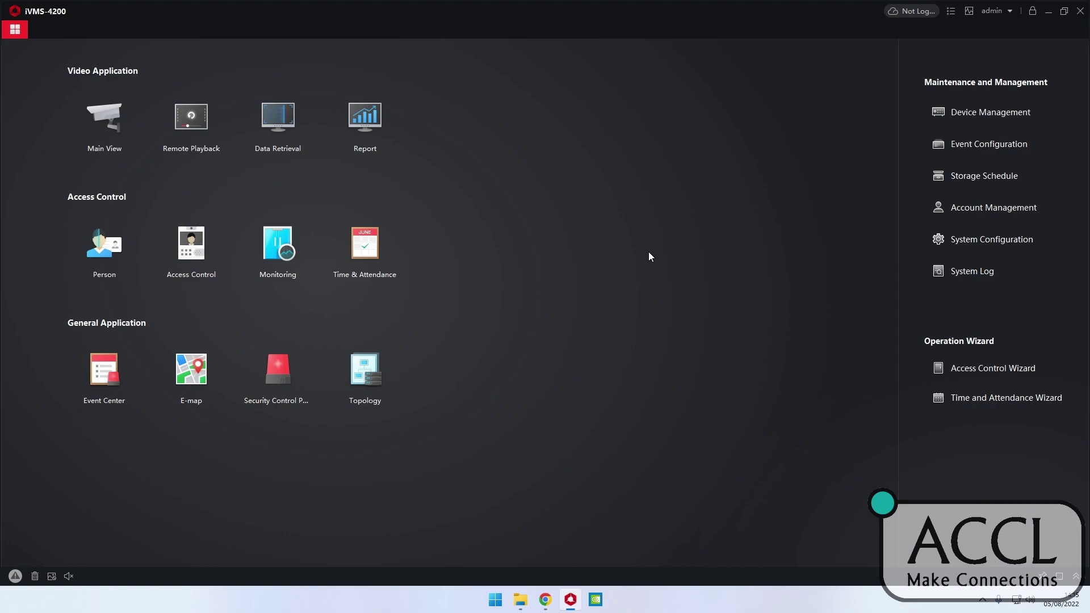